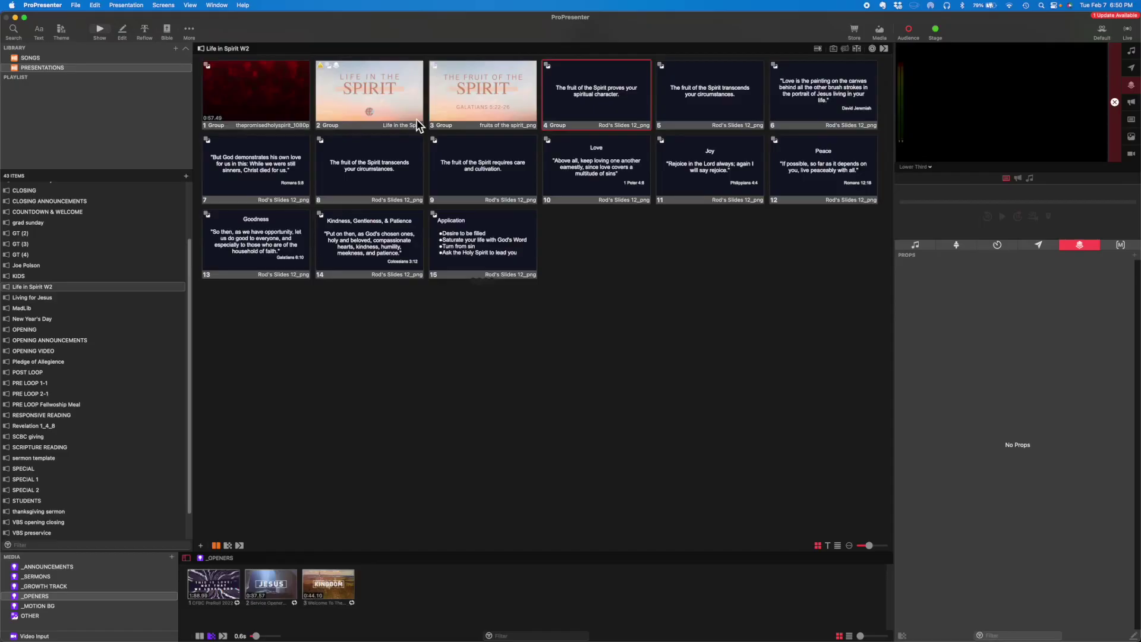
Switch the output preview to Screen 1 and show slides 2 and 3 of Life in Spirit W2 on it
{"action": "left_click", "coordinate": [929, 169]}
{"action": "left_click", "coordinate": [921, 168]}
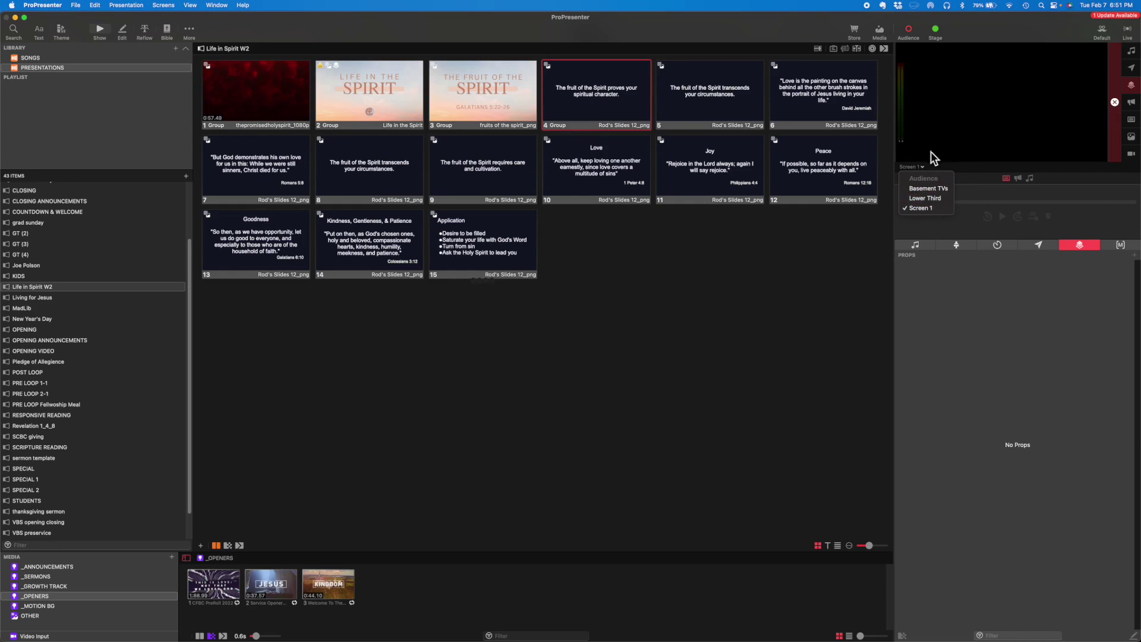
{"action": "left_click", "coordinate": [917, 170]}
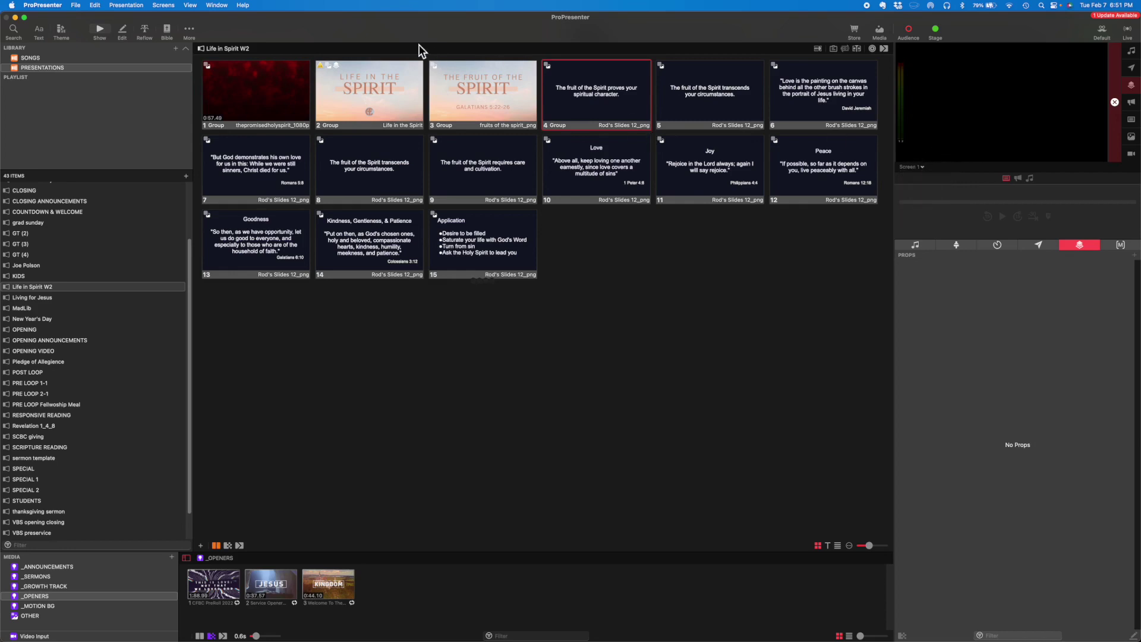
{"action": "left_click", "coordinate": [384, 106]}
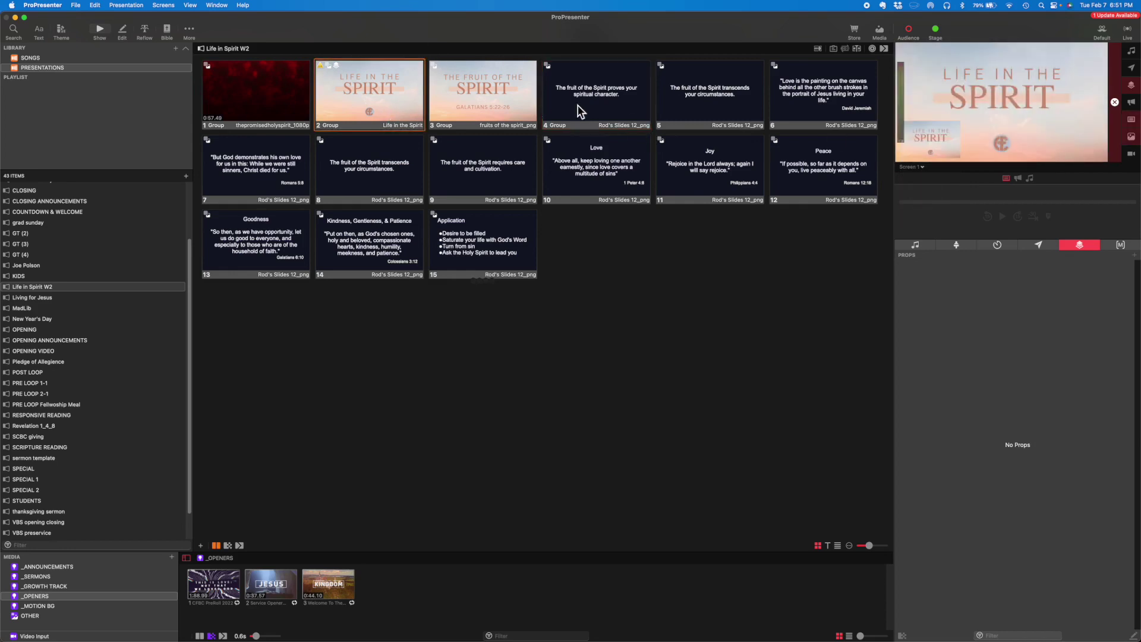
{"action": "key", "text": "F2"}
{"action": "left_click", "coordinate": [508, 100]}
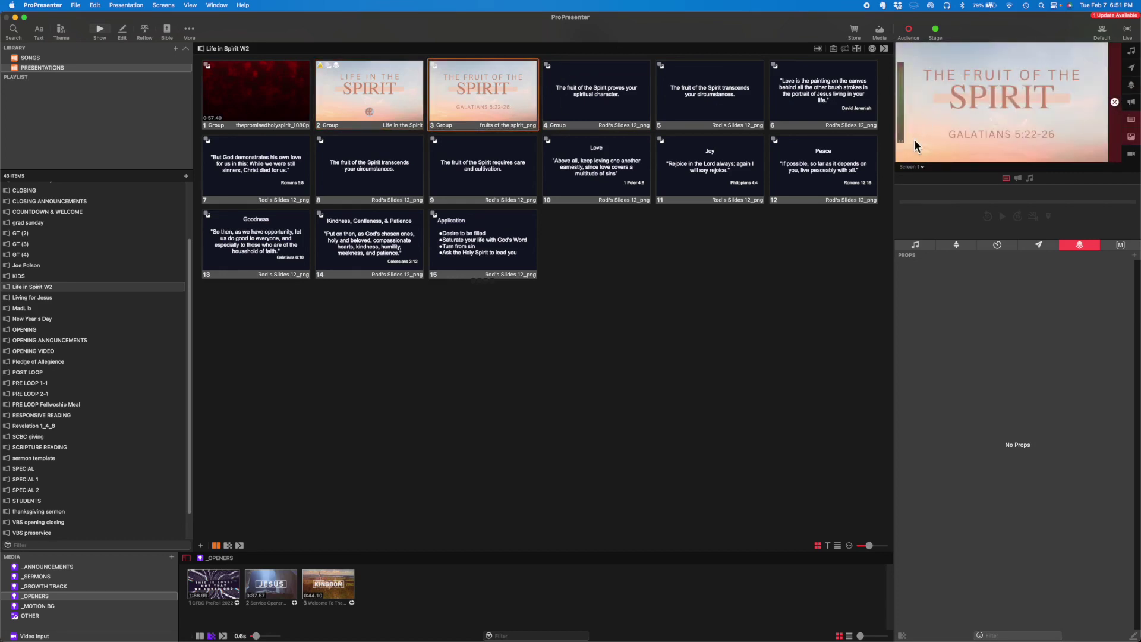
Show slide 3 in the Lower Third output preview and clear all layers
{"action": "left_click", "coordinate": [907, 167]}
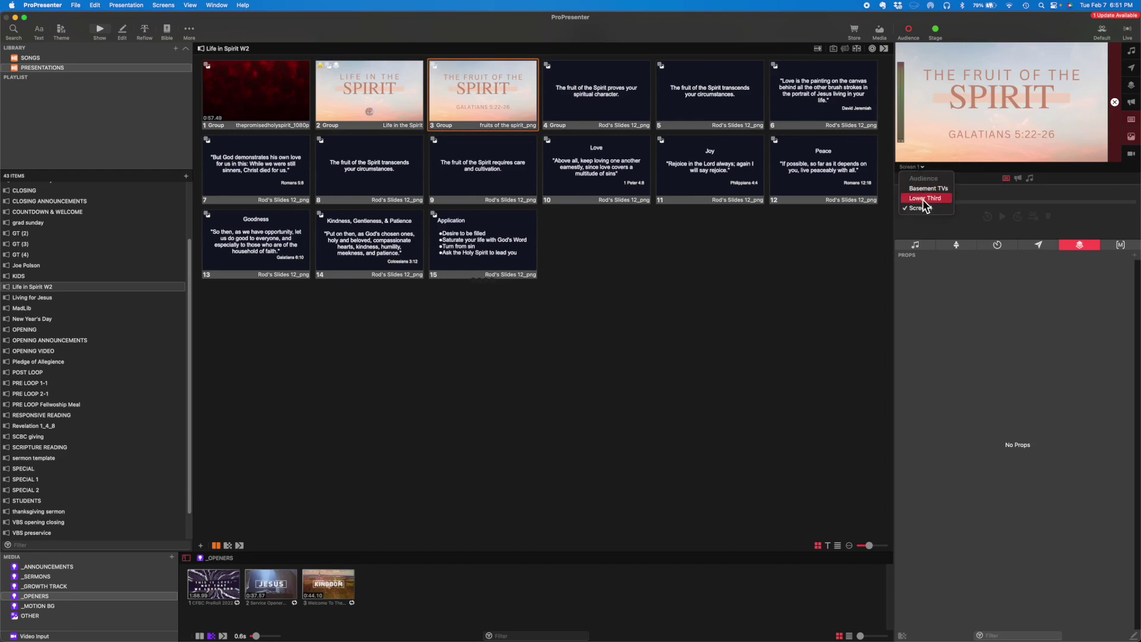
{"action": "left_click", "coordinate": [1114, 102]}
{"action": "left_click", "coordinate": [490, 105]}
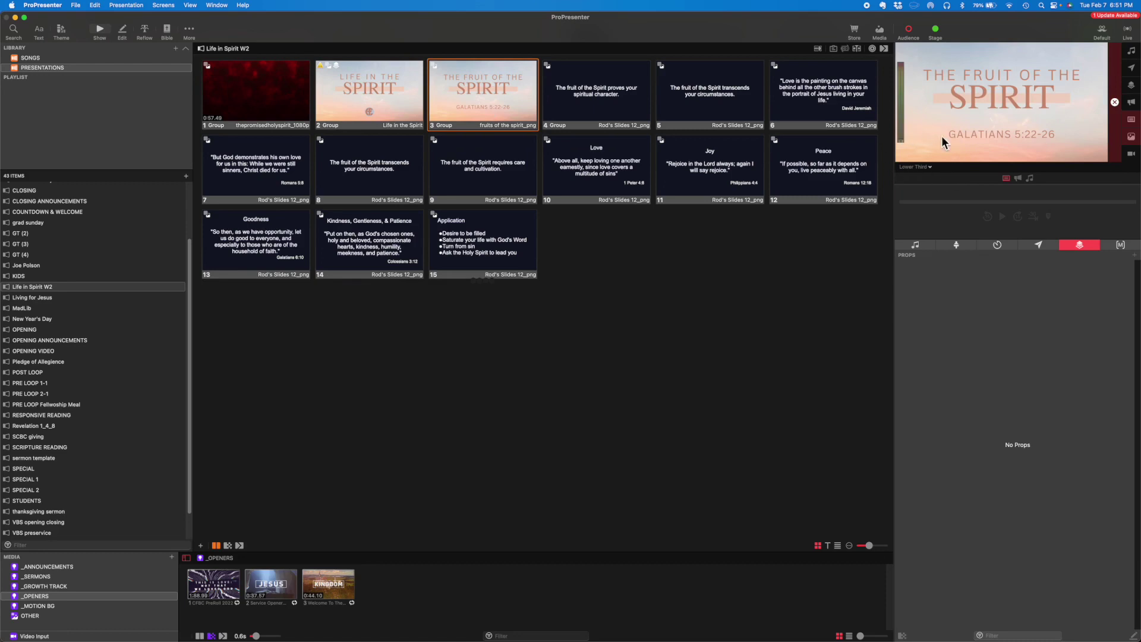
{"action": "left_click", "coordinate": [1115, 103]}
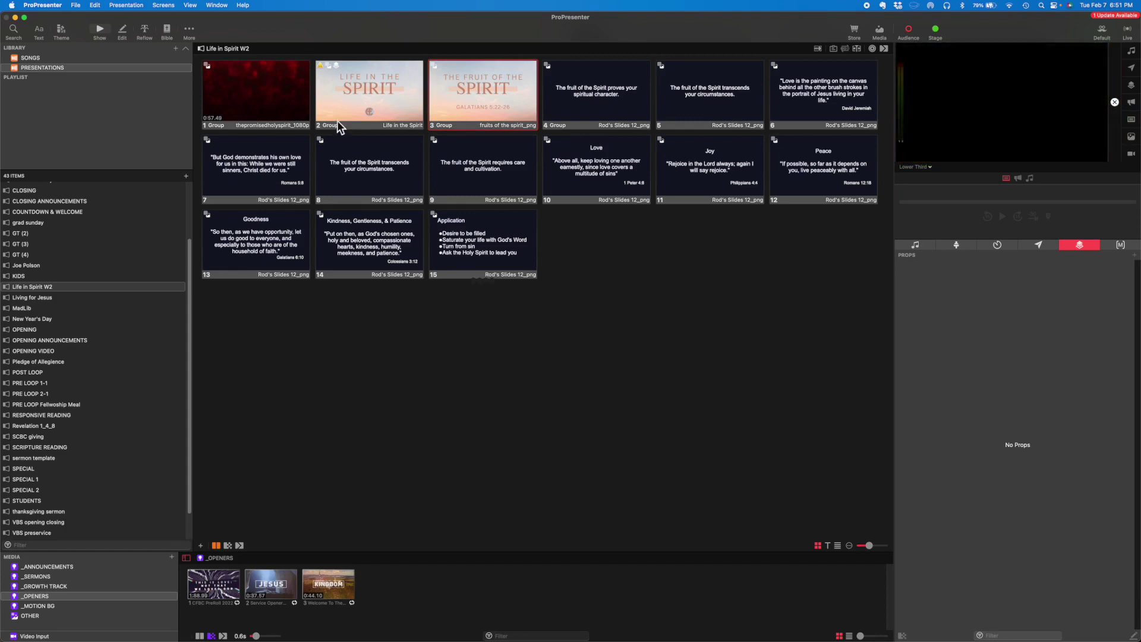
Remove the missing Prop action from slide 2, Life in the Spirit
{"action": "right_click", "coordinate": [367, 90]}
{"action": "mouse_move", "coordinate": [408, 242]}
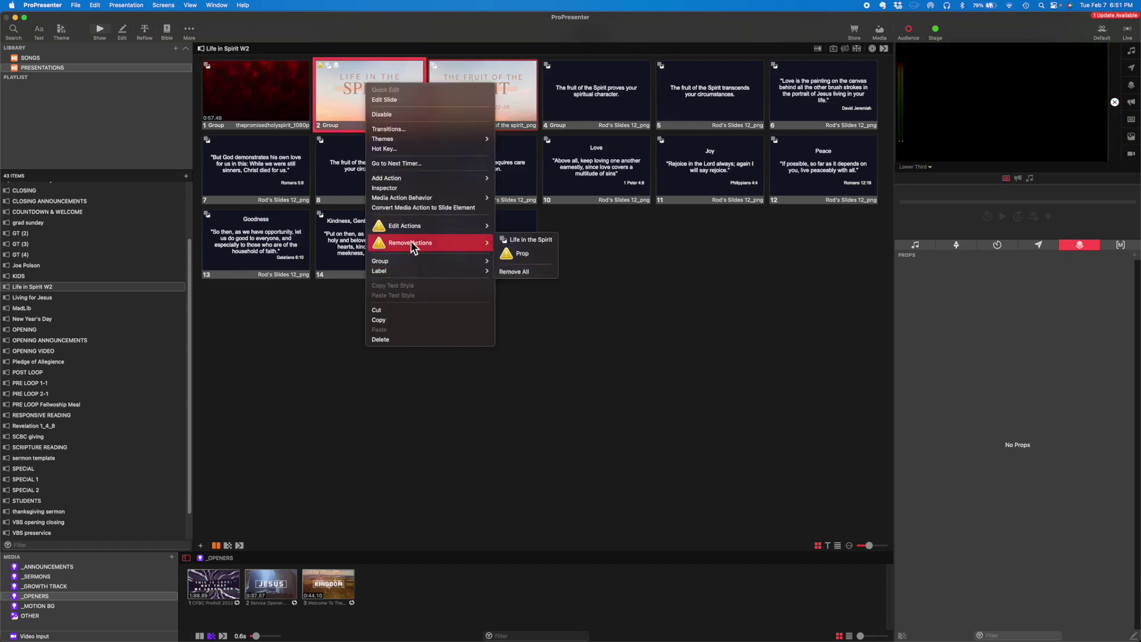
{"action": "left_click", "coordinate": [523, 258]}
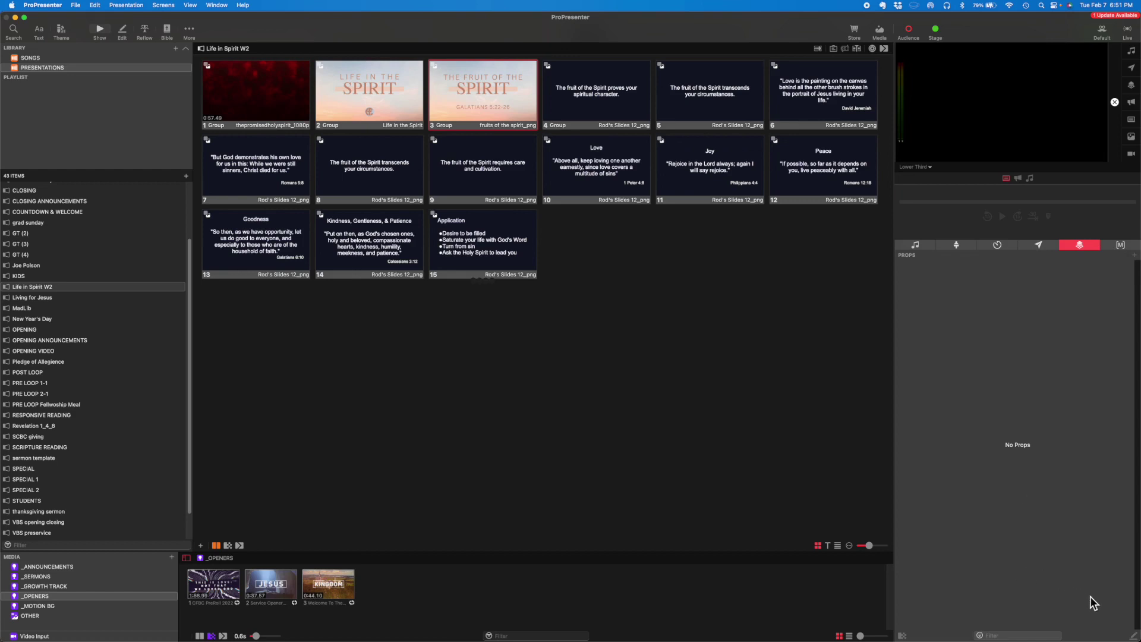
Add a new prop named PIP and open it in the prop editor
{"action": "left_click", "coordinate": [1135, 255]}
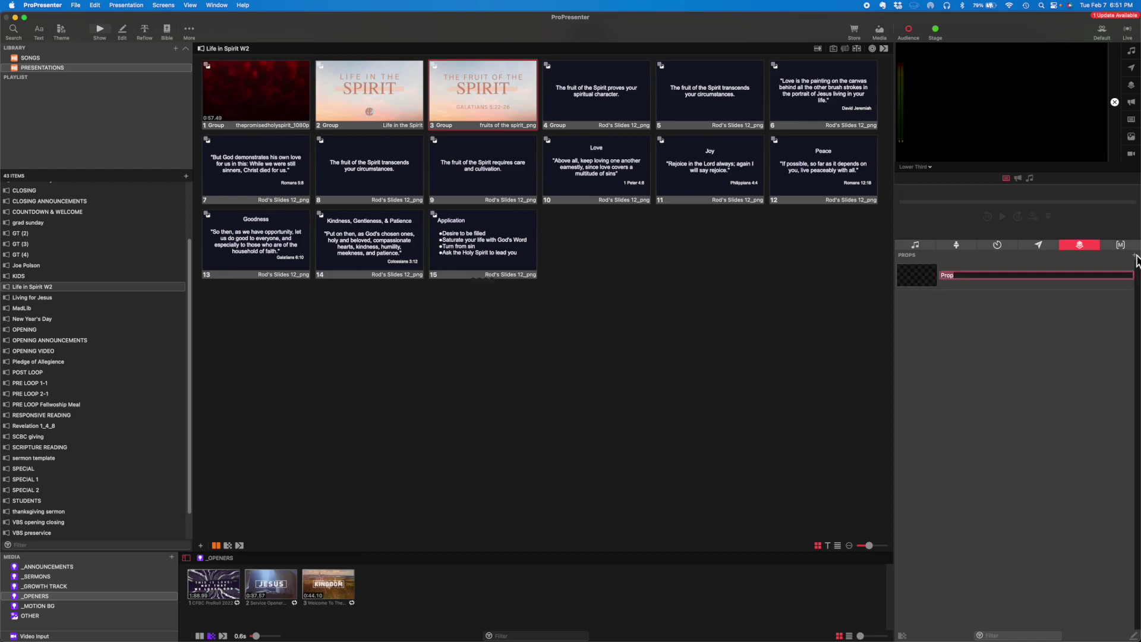
{"action": "type", "text": "PIP"}
{"action": "key", "text": "Return"}
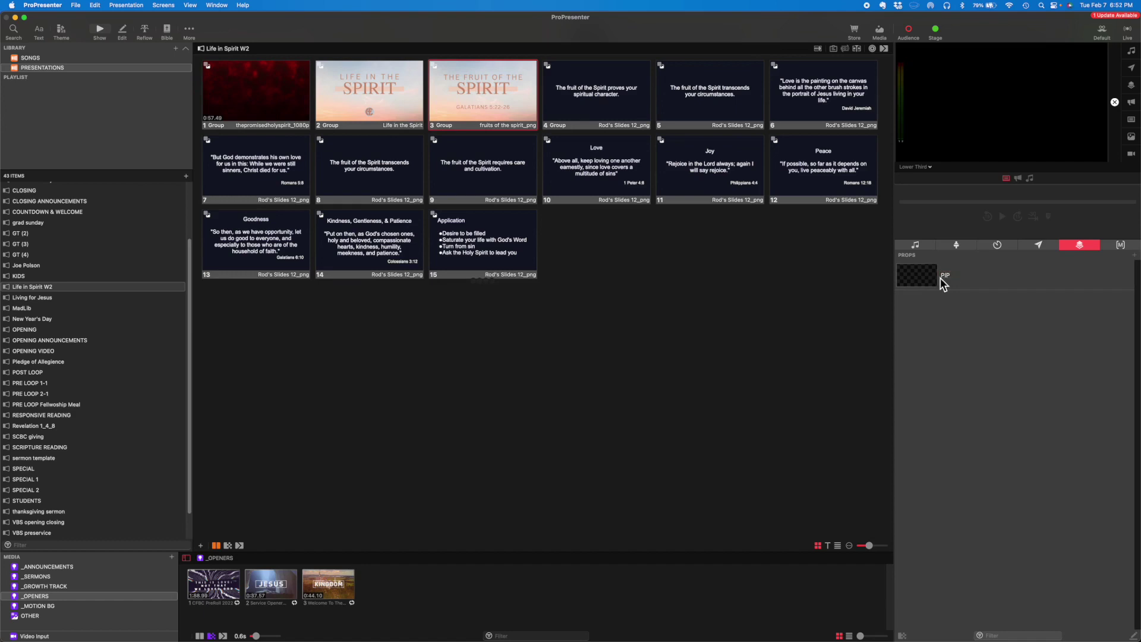
{"action": "left_click", "coordinate": [911, 276]}
{"action": "left_click", "coordinate": [945, 279]}
{"action": "right_click", "coordinate": [968, 279]}
{"action": "left_click", "coordinate": [985, 286]}
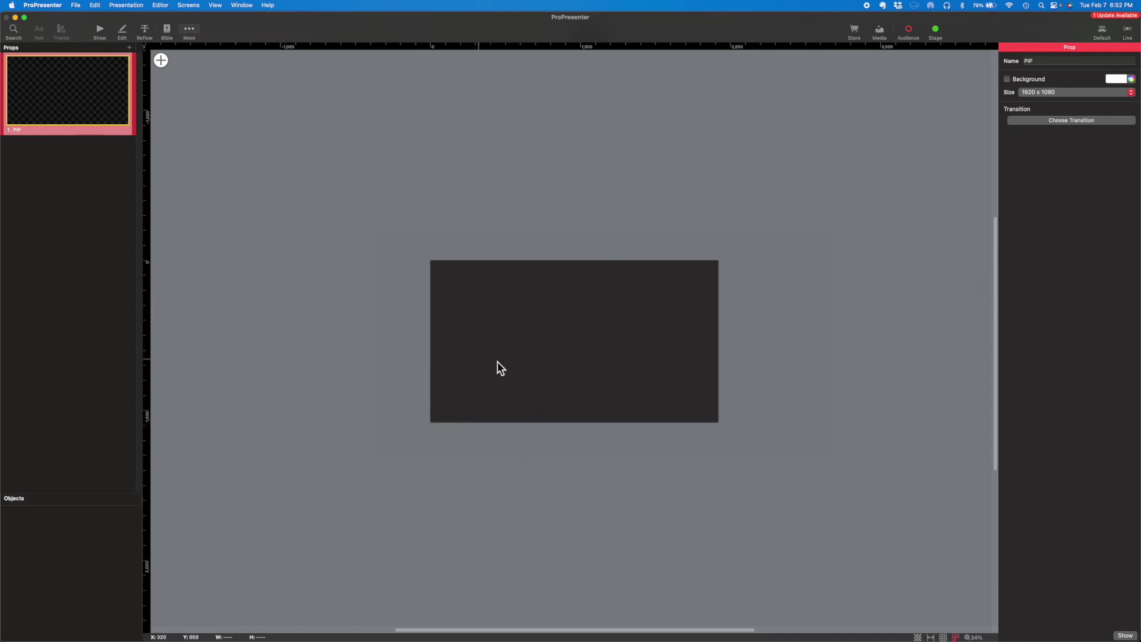
Add a rectangle shape of about 467 by 266 in the lower-left corner of the PIP prop's canvas
{"action": "left_click", "coordinate": [162, 63]}
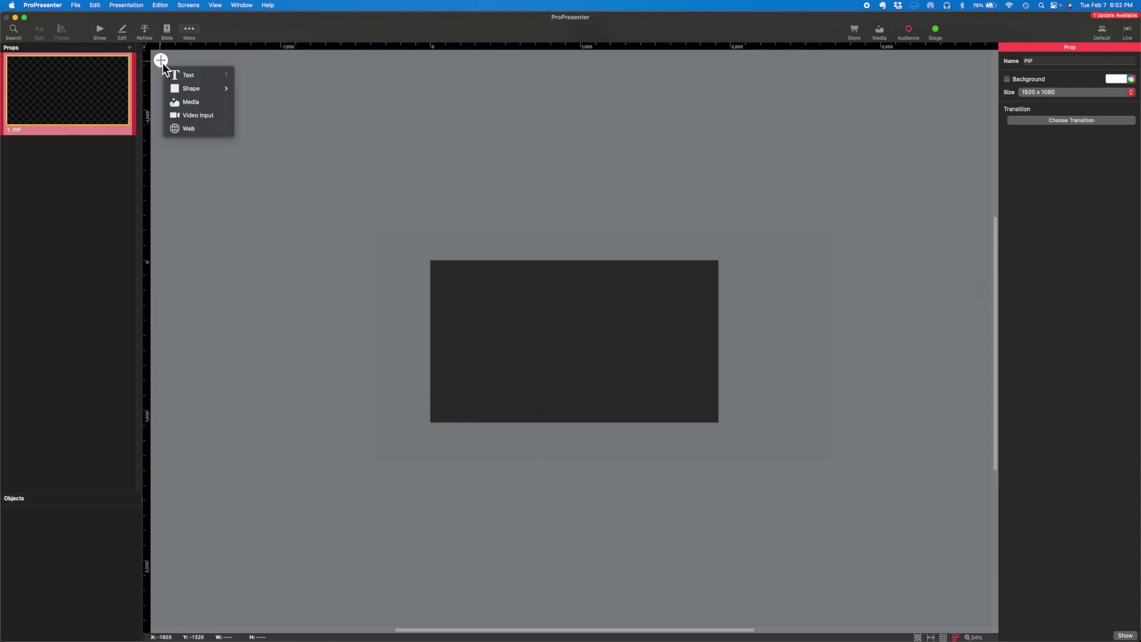
{"action": "mouse_move", "coordinate": [227, 96]}
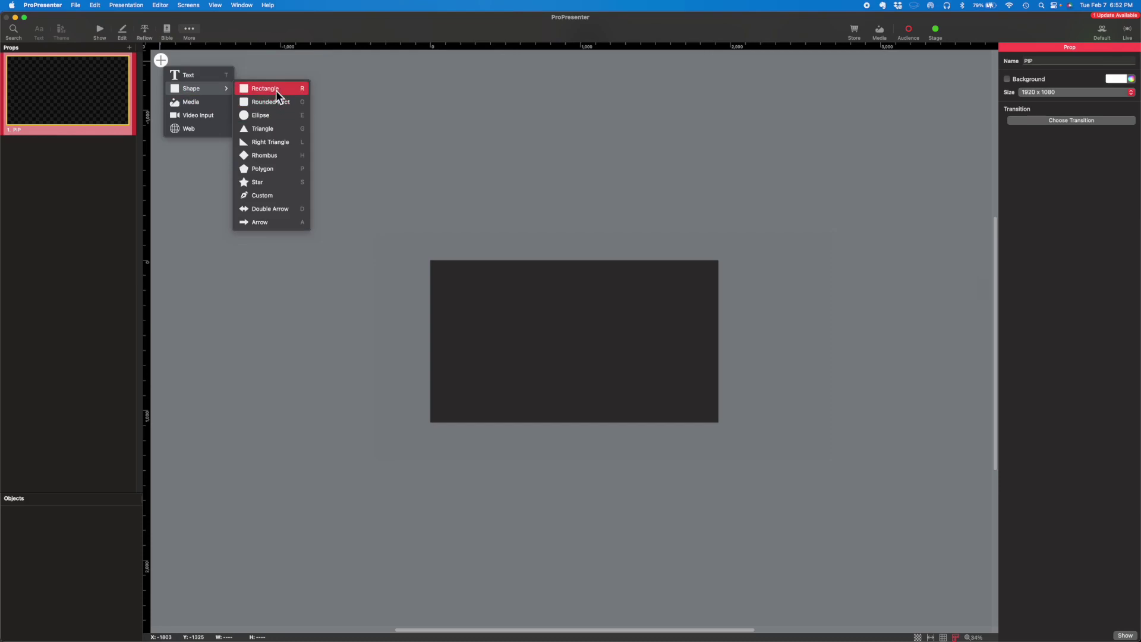
{"action": "left_click", "coordinate": [275, 90]}
{"action": "left_click_drag", "start_coordinate": [572, 350], "coordinate": [509, 378]}
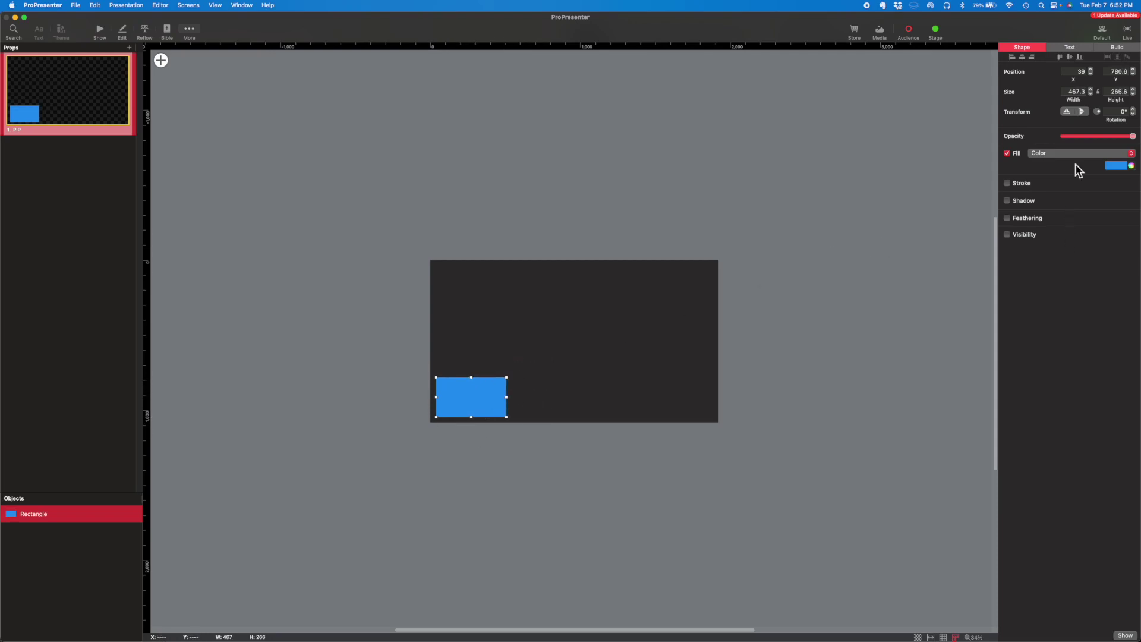
Fill the rectangle with the Current Slide Image and return to the Show view
{"action": "left_click", "coordinate": [1039, 154]}
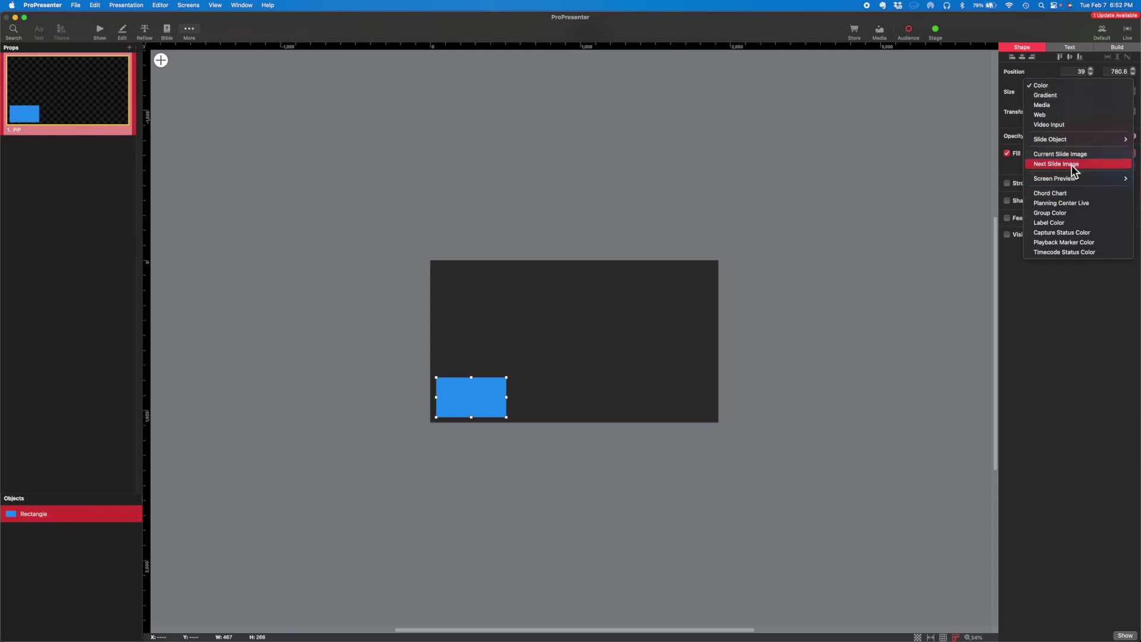
{"action": "left_click", "coordinate": [1074, 154]}
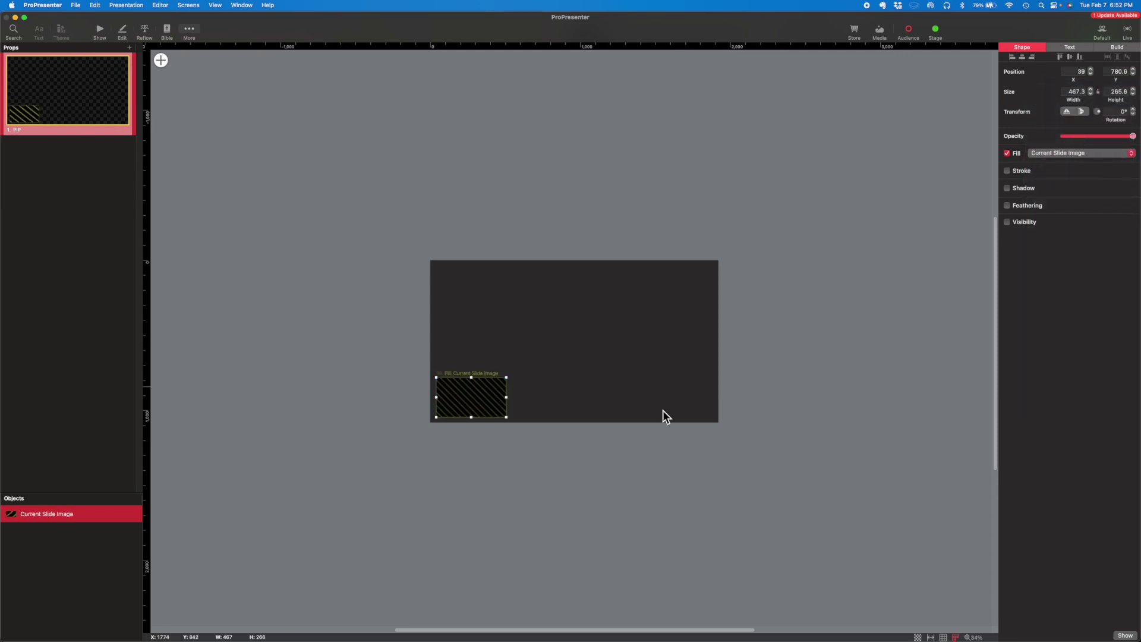
{"action": "scroll", "coordinate": [512, 393], "scroll_direction": "up", "scroll_amount": 5}
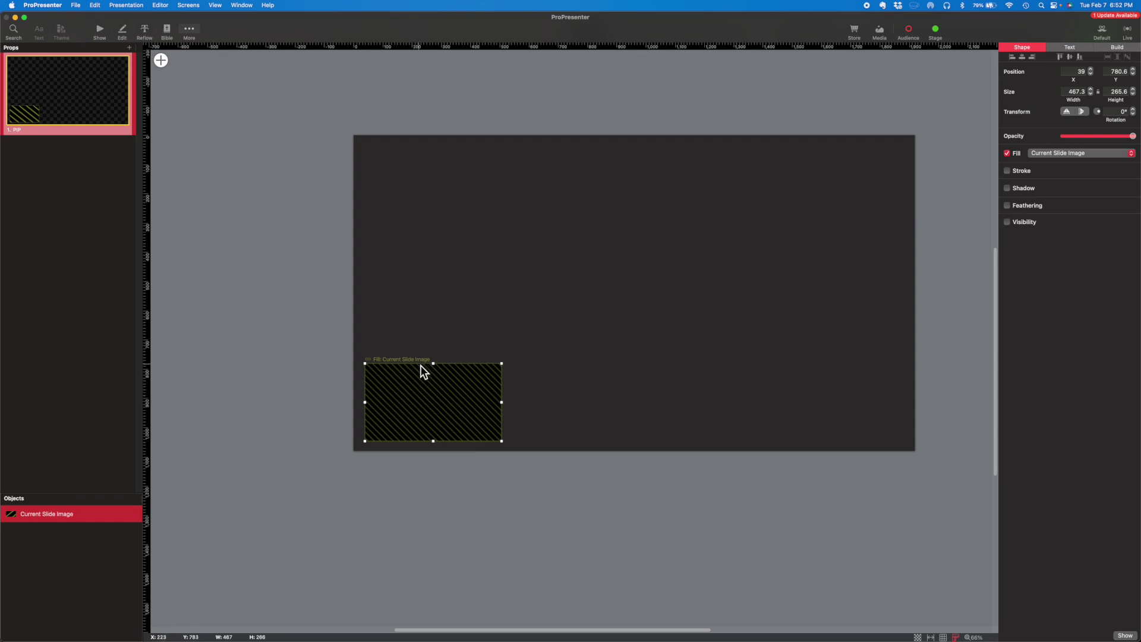
{"action": "left_click", "coordinate": [100, 29]}
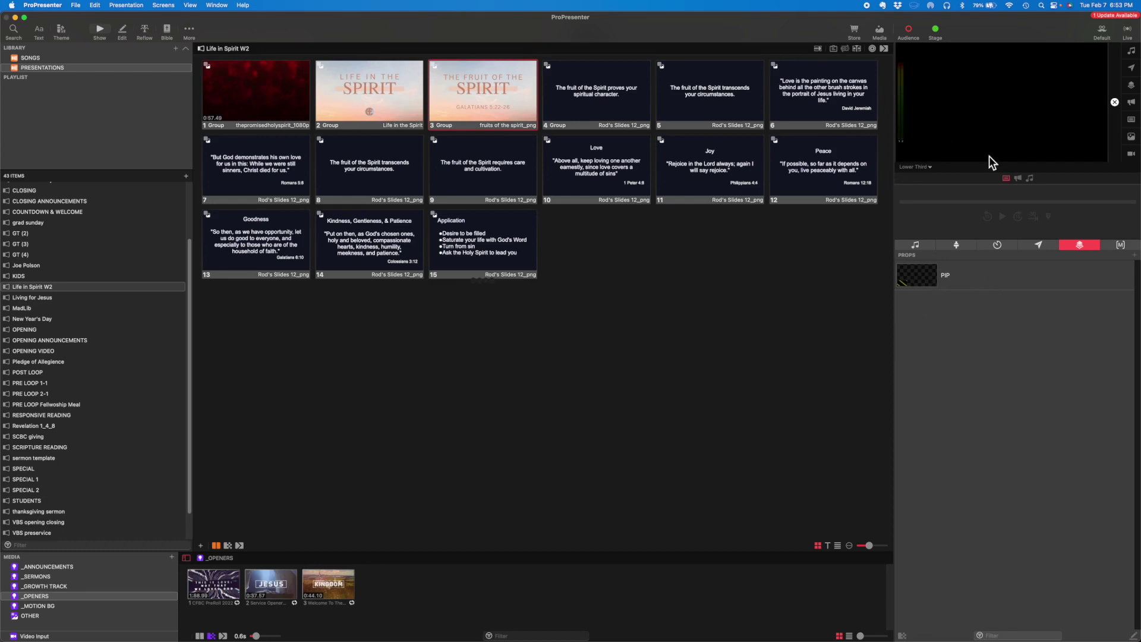
{"action": "left_click", "coordinate": [928, 169]}
{"action": "left_click", "coordinate": [759, 325]}
Open the audience Looks settings and rename the lower third preset to livestream
{"action": "left_click", "coordinate": [164, 6]}
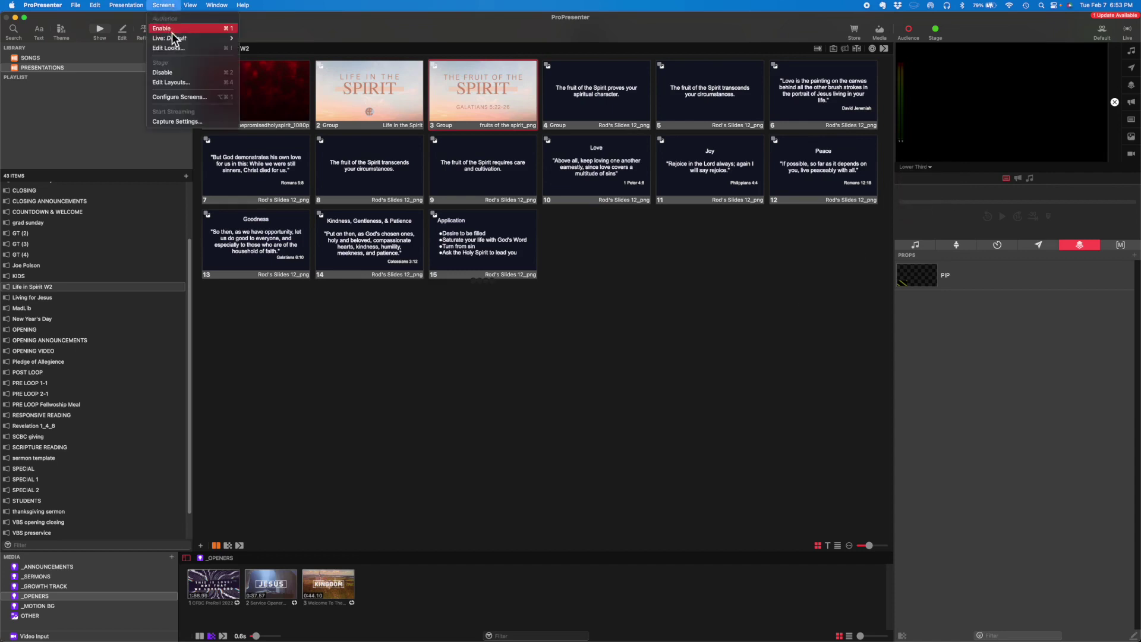
{"action": "left_click", "coordinate": [171, 49]}
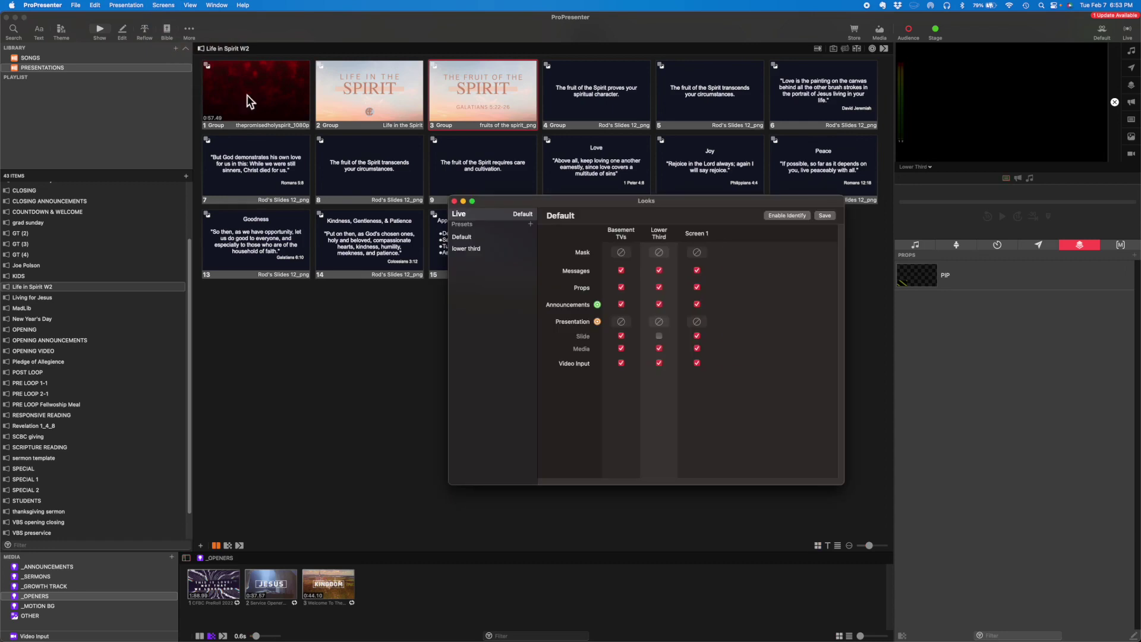
{"action": "left_click", "coordinate": [475, 249]}
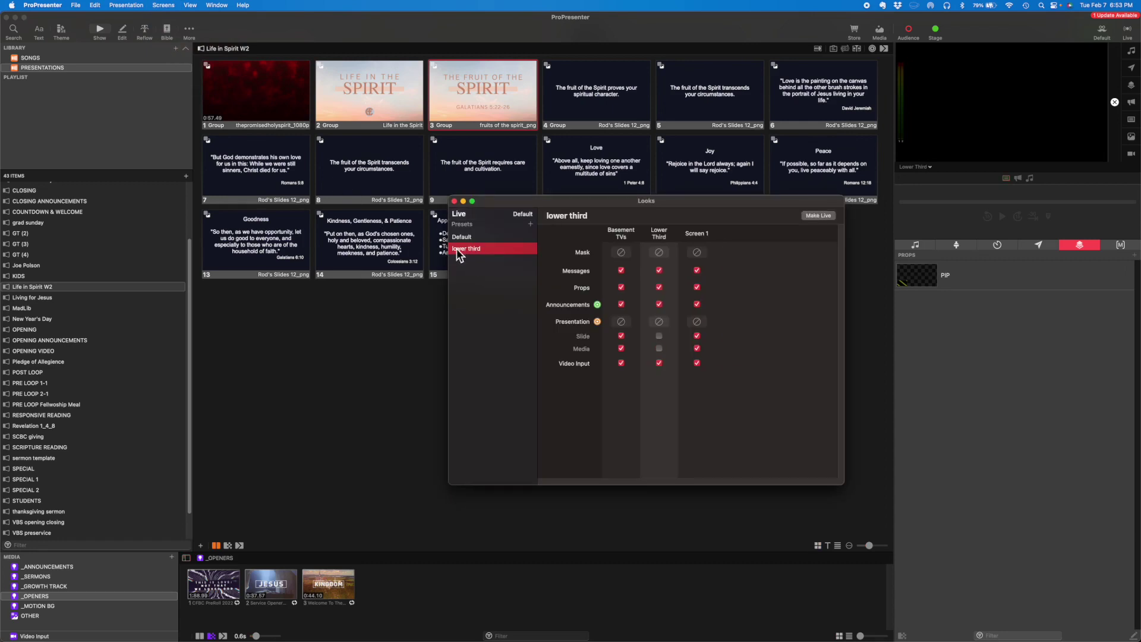
{"action": "left_click", "coordinate": [469, 247]}
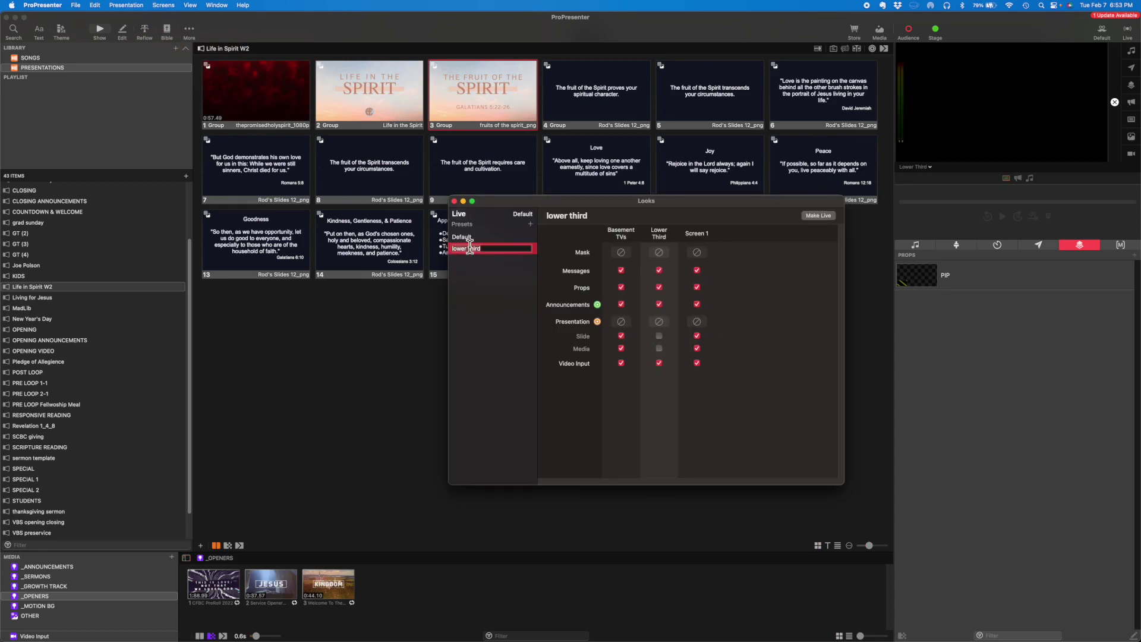
{"action": "type", "text": "livet"}
{"action": "type", "text": "tream"}
{"action": "key", "text": "Return"}
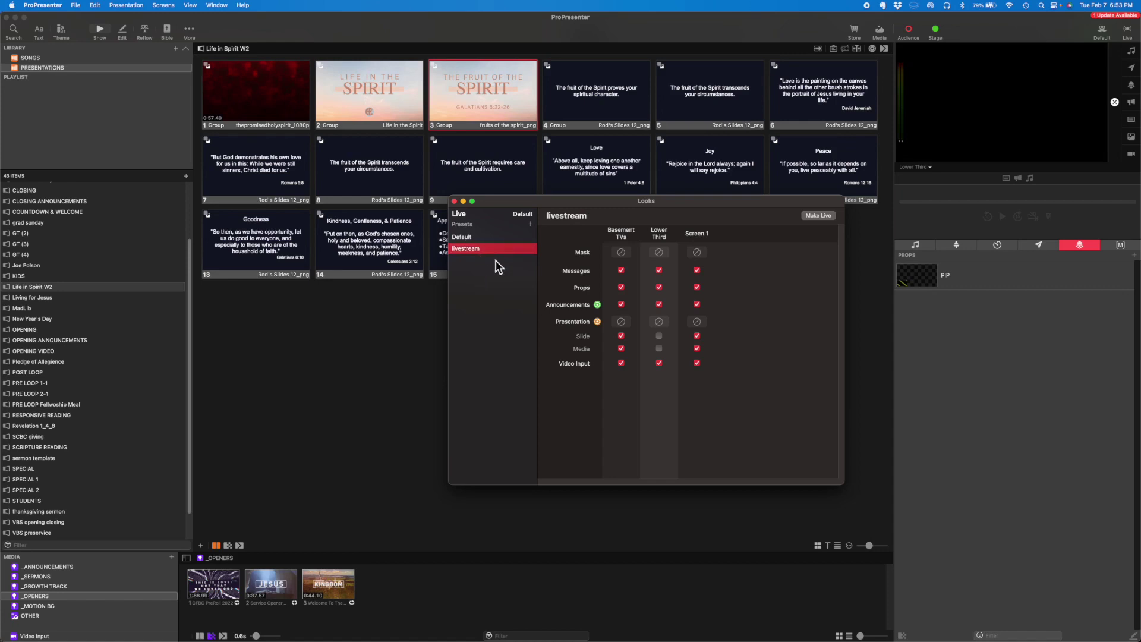
Examine the livestream look's presentation and layer settings for Screen 1 and Lower Third, and close the Looks window
{"action": "left_click", "coordinate": [704, 249]}
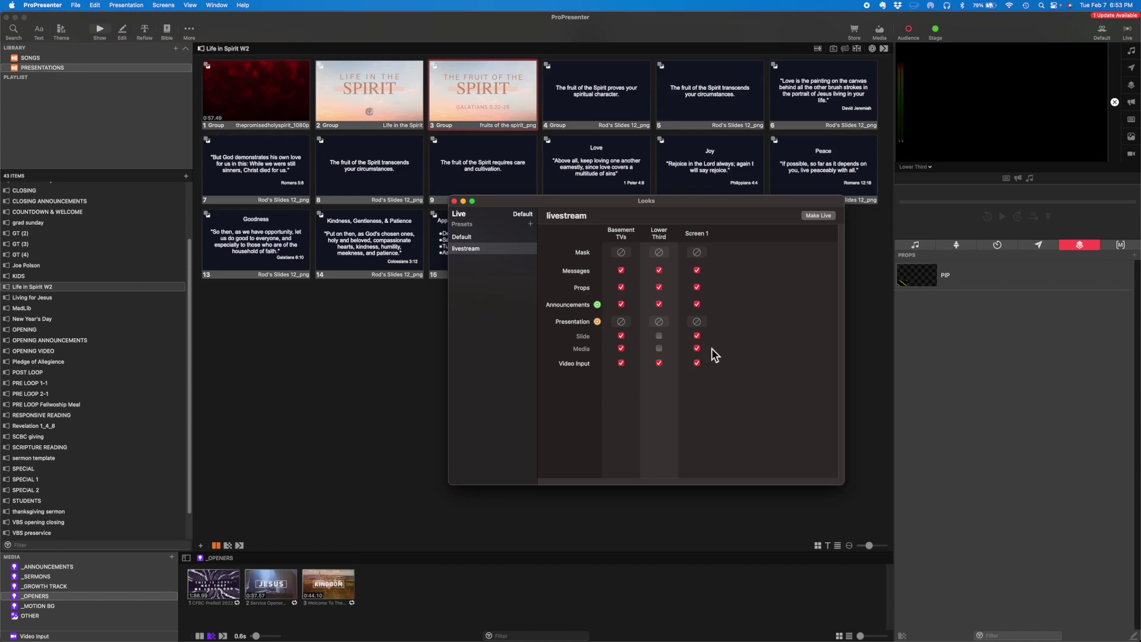
{"action": "left_click", "coordinate": [698, 322]}
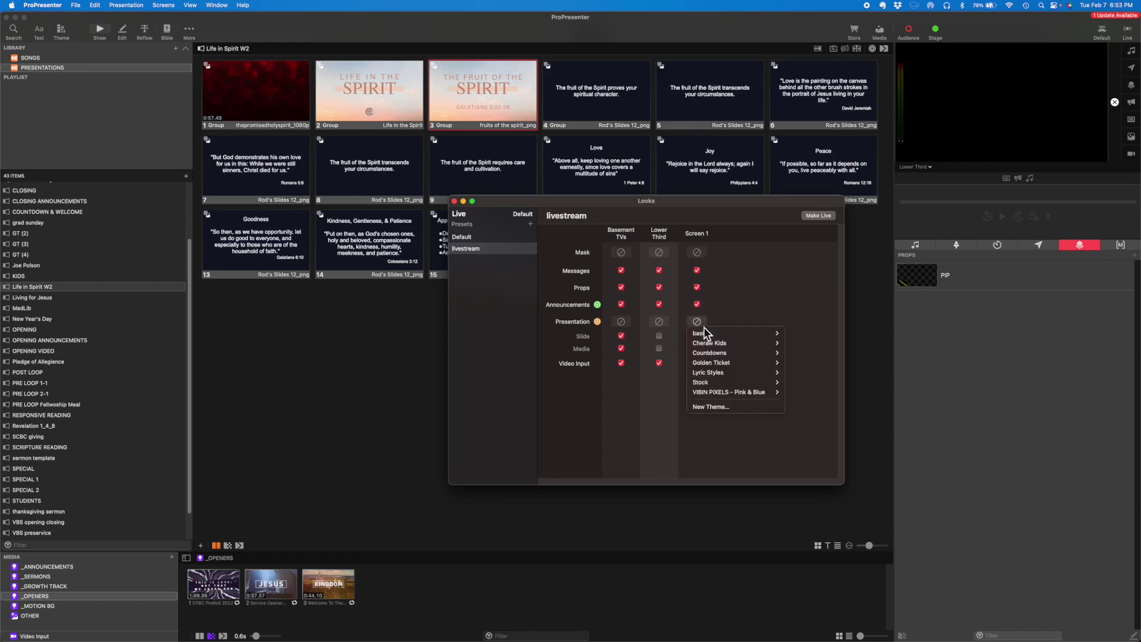
{"action": "left_click", "coordinate": [748, 280]}
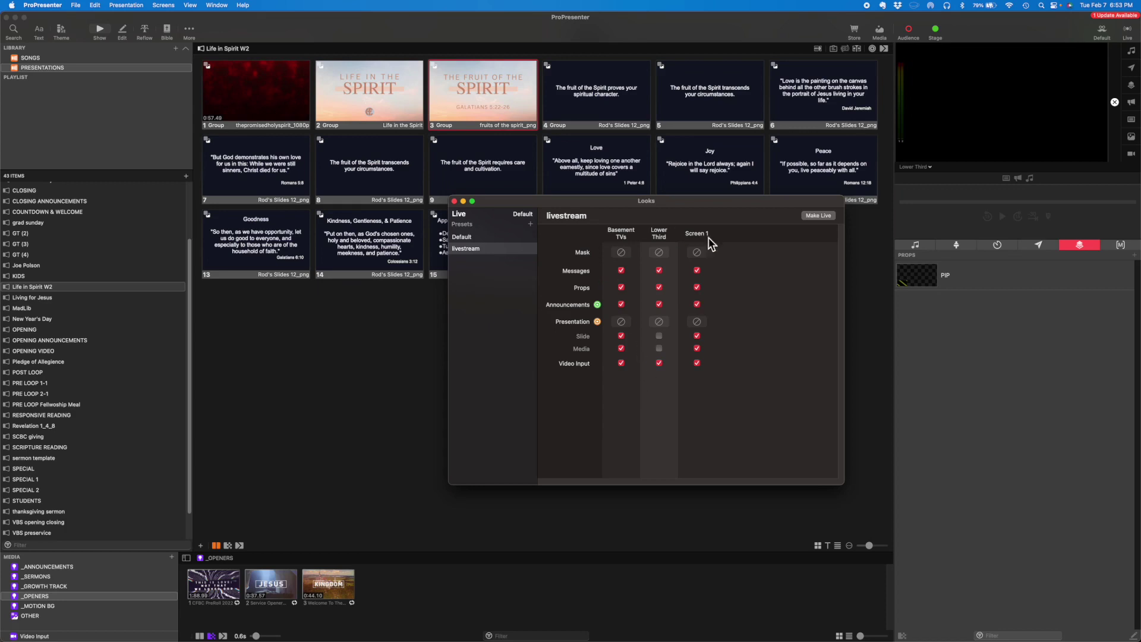
{"action": "left_click", "coordinate": [660, 337]}
{"action": "left_click", "coordinate": [454, 200]}
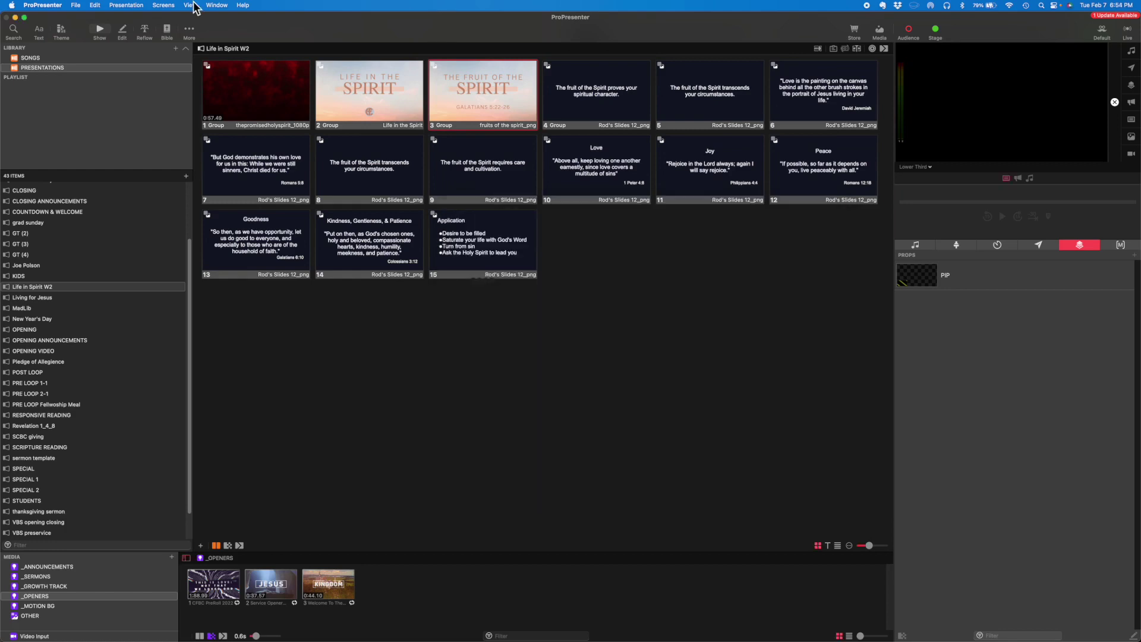
Create a new macro named sermon
{"action": "left_click", "coordinate": [1117, 246]}
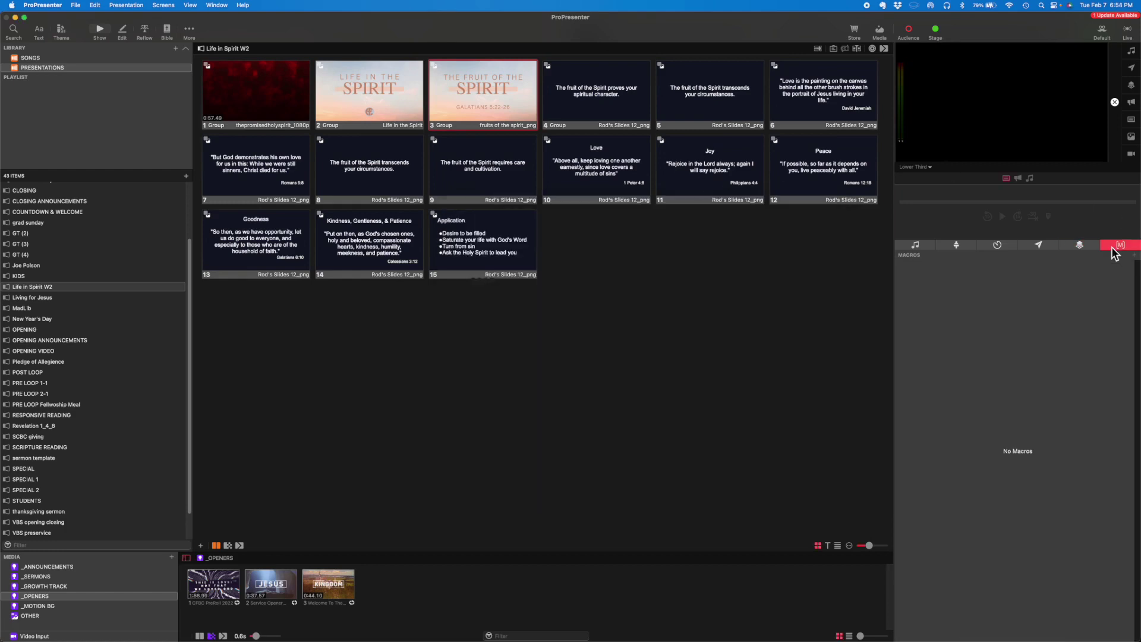
{"action": "right_click", "coordinate": [936, 274]}
{"action": "left_click", "coordinate": [944, 284]}
{"action": "type", "text": "sermon"}
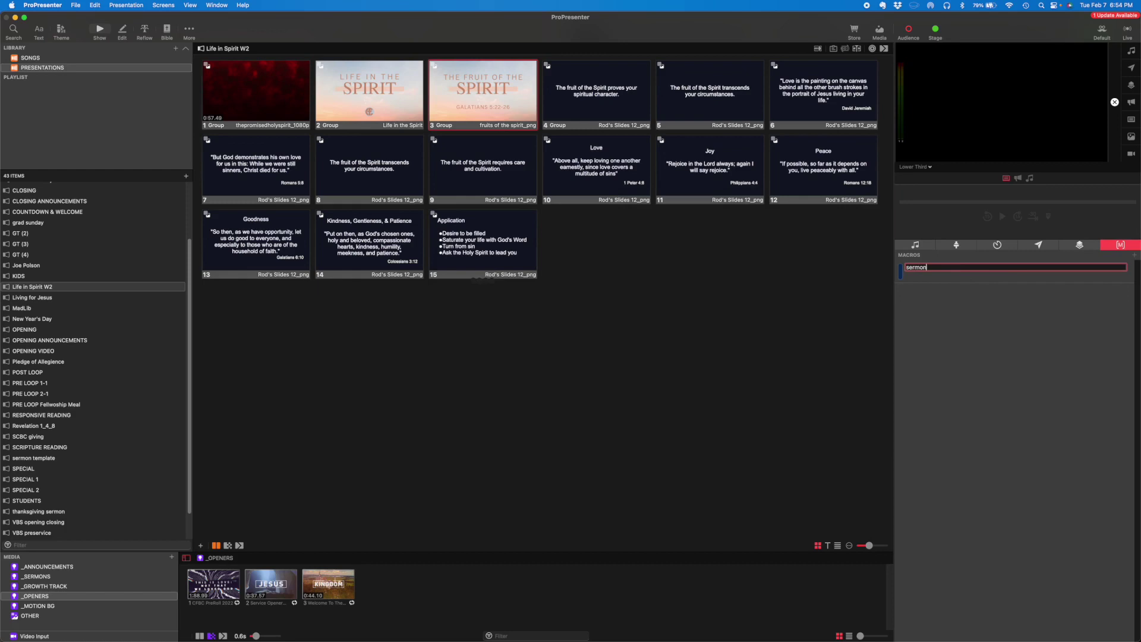
{"action": "key", "text": "Return"}
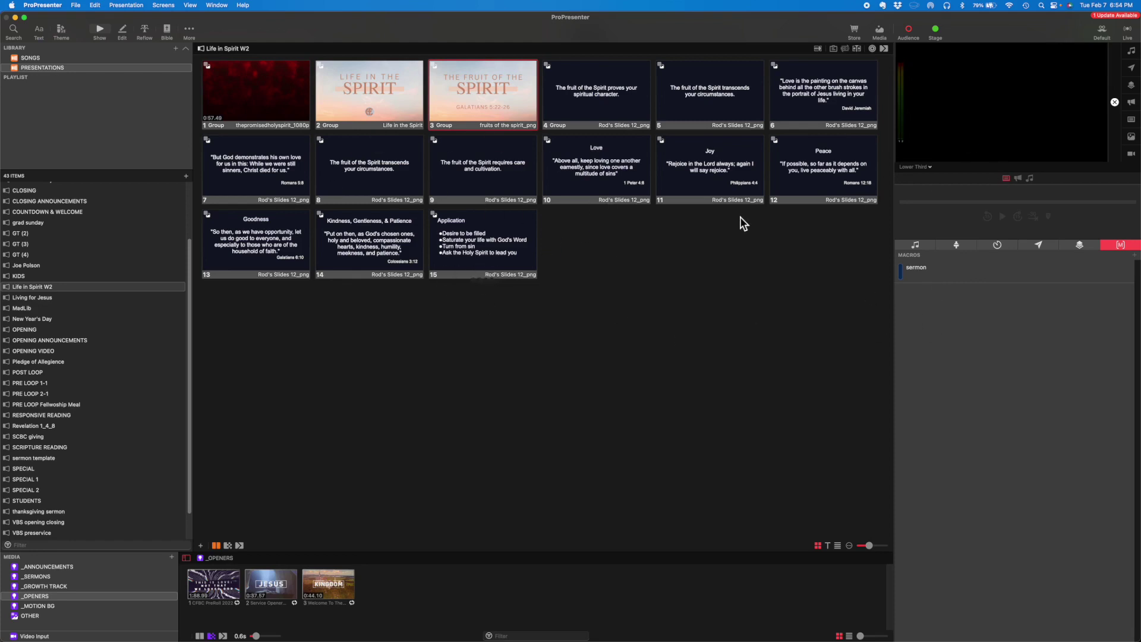
Add an Audience Look action with the livestream look to the sermon macro
{"action": "right_click", "coordinate": [937, 276]}
{"action": "mouse_move", "coordinate": [973, 317]}
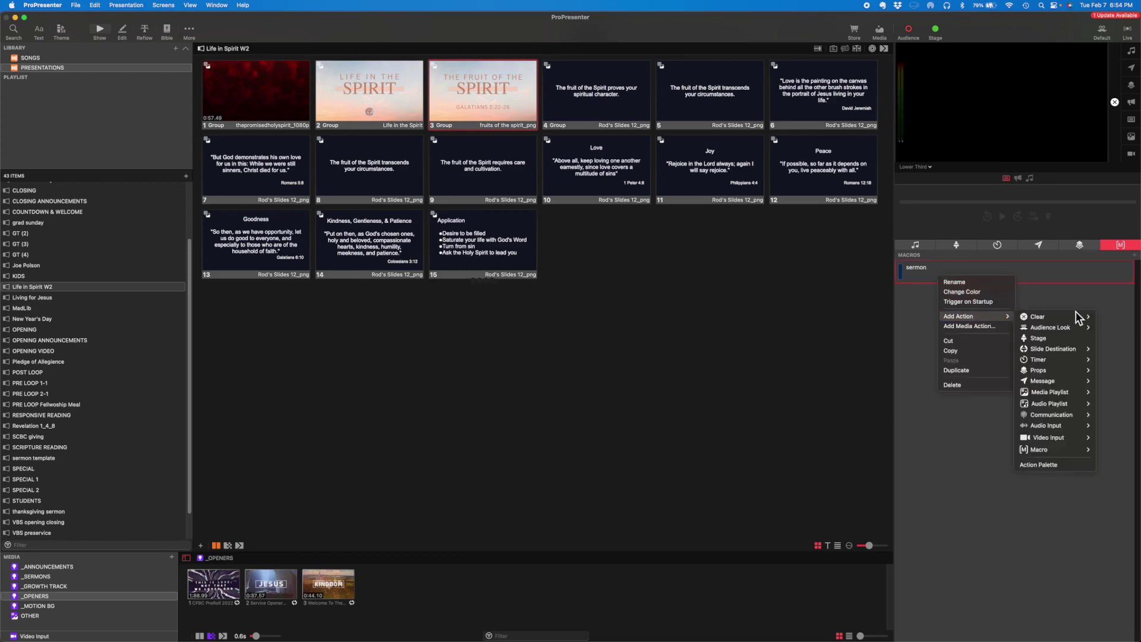
{"action": "mouse_move", "coordinate": [1069, 328]}
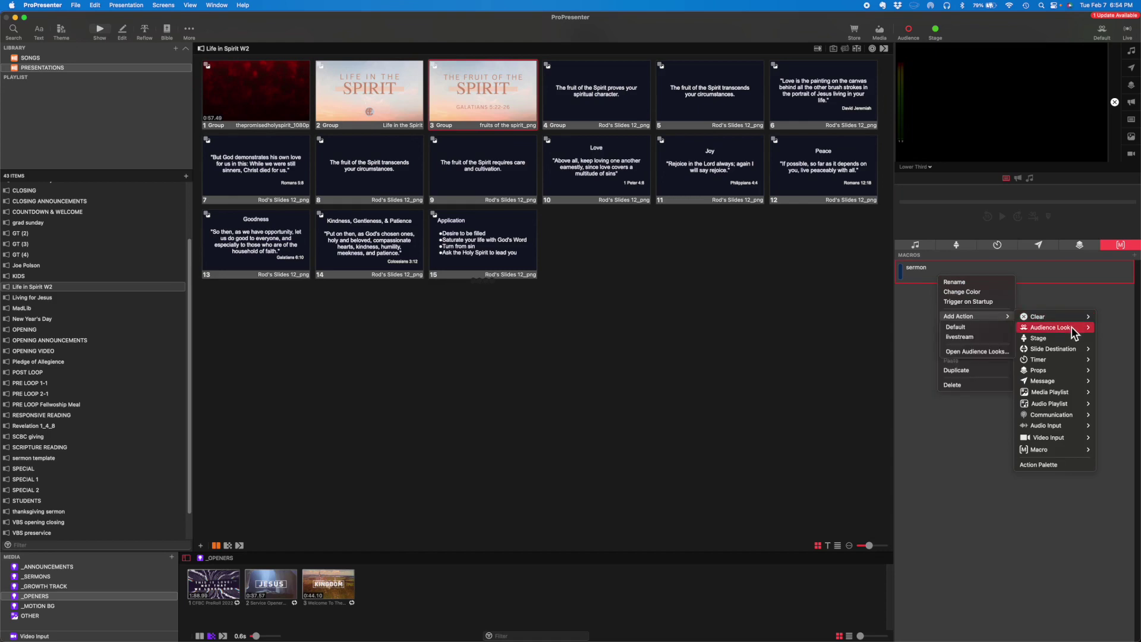
{"action": "left_click", "coordinate": [978, 332]}
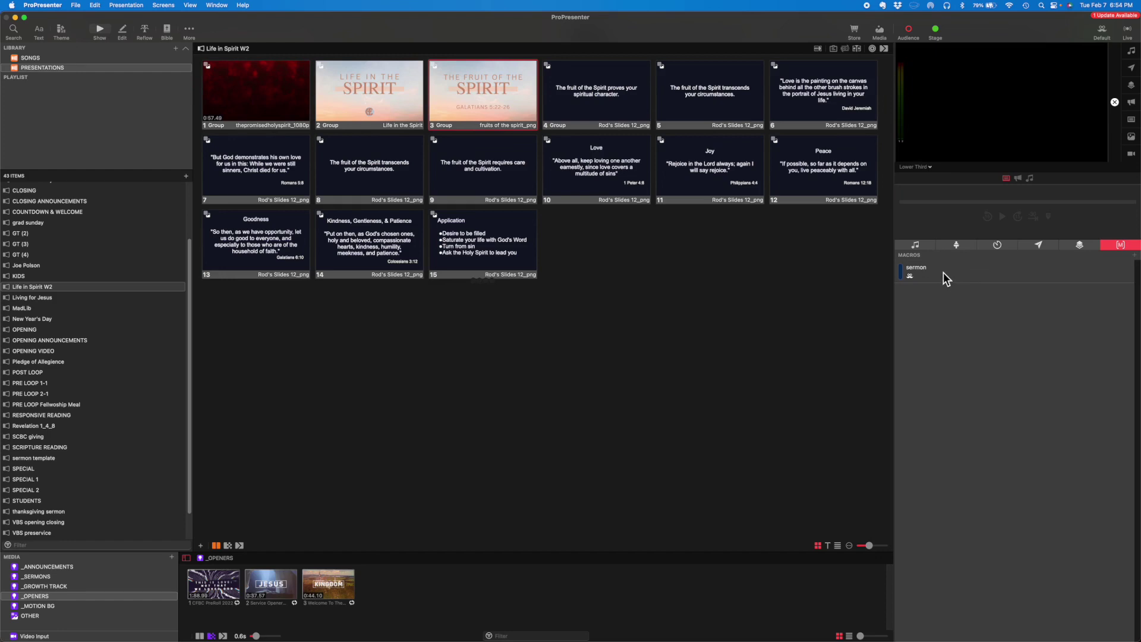
Attach the sermon macro to the Life in the Spirit slide and trigger it, checking the Screen 1 and Lower Third previews
{"action": "left_click_drag", "start_coordinate": [943, 272], "coordinate": [354, 112]}
{"action": "left_click", "coordinate": [915, 167]}
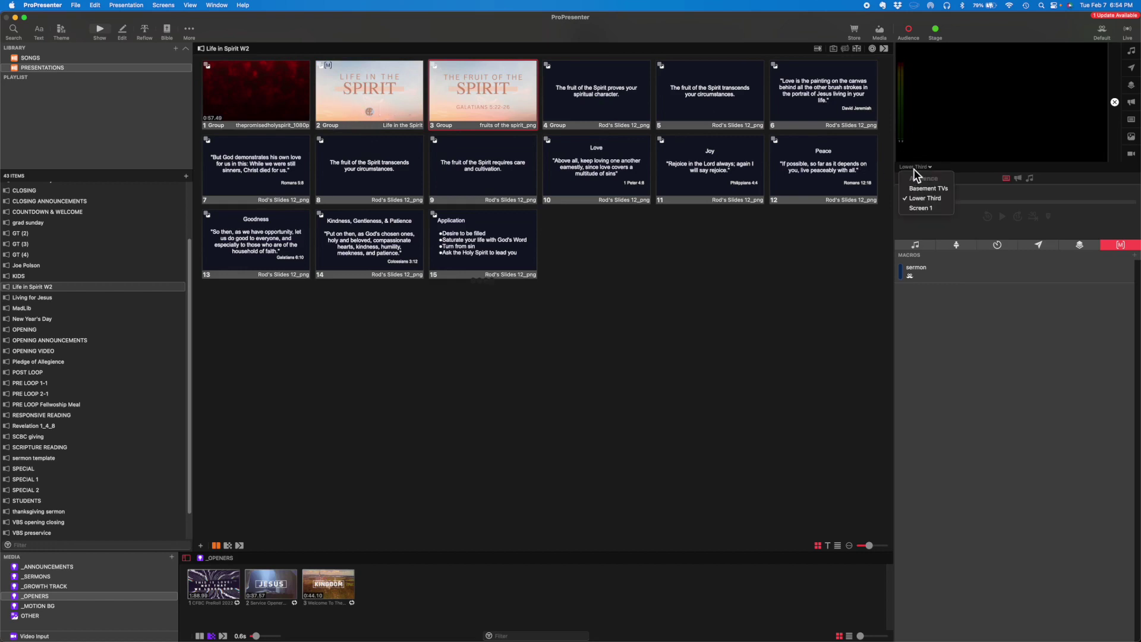
{"action": "left_click", "coordinate": [925, 215]}
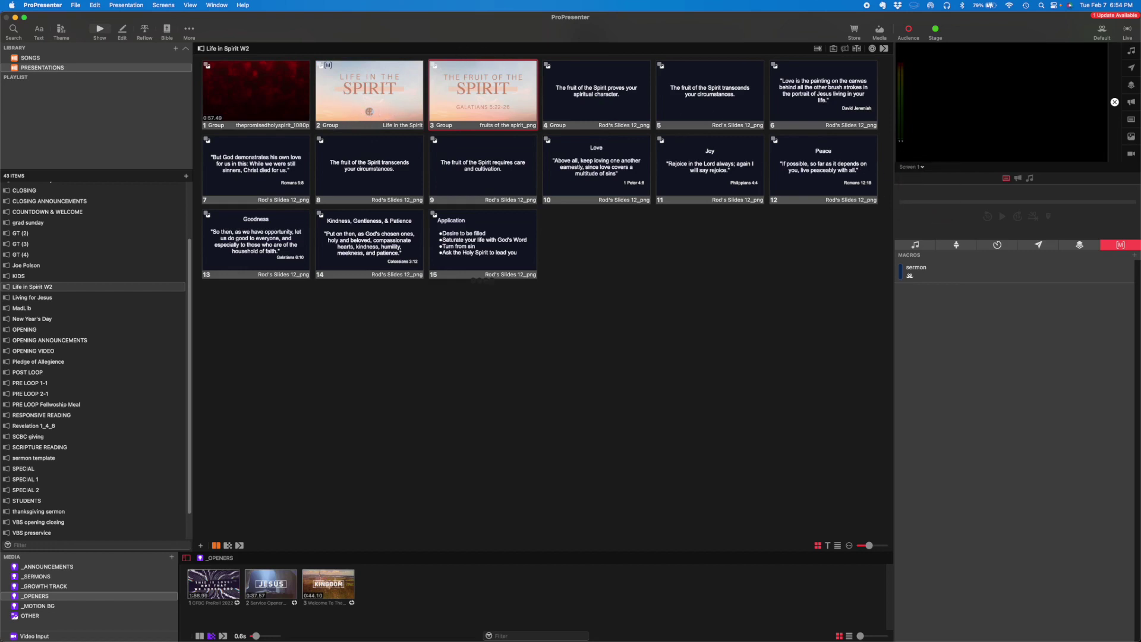
{"action": "left_click", "coordinate": [391, 105]}
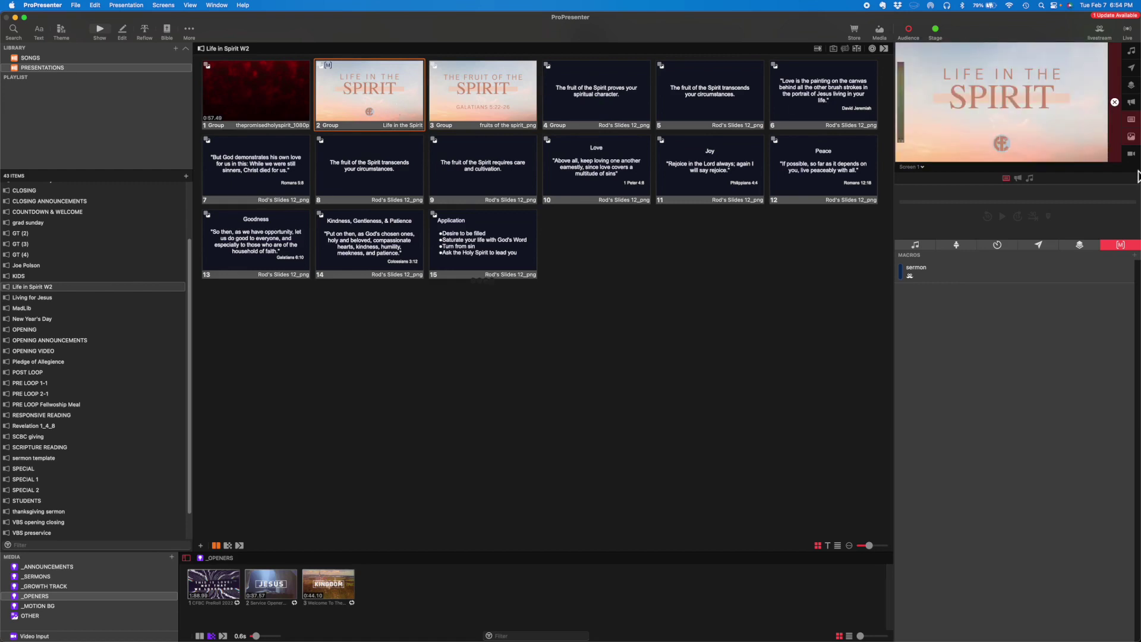
{"action": "left_click", "coordinate": [925, 167]}
{"action": "left_click", "coordinate": [920, 204]}
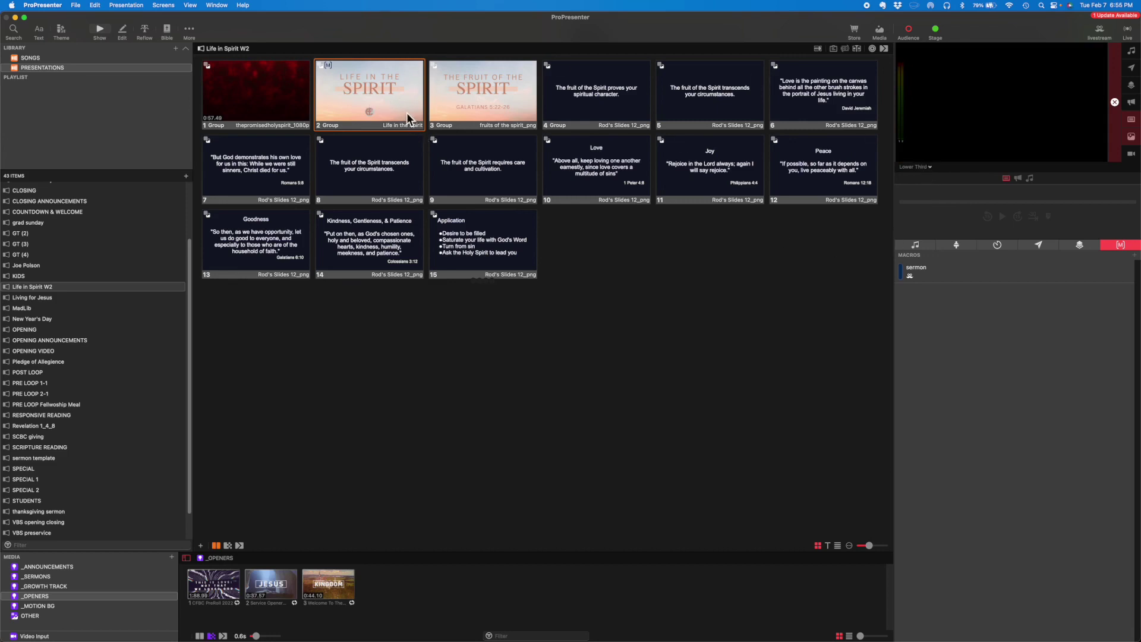
Add a Props action with the PIP prop to the sermon macro
{"action": "right_click", "coordinate": [962, 277]}
{"action": "mouse_move", "coordinate": [998, 317]}
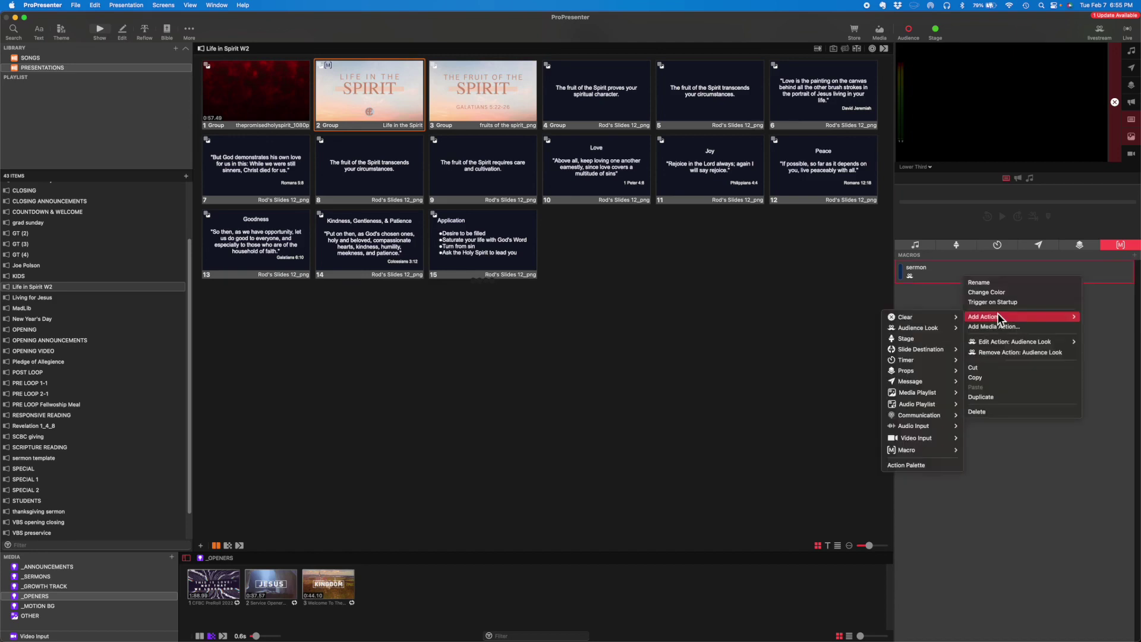
{"action": "mouse_move", "coordinate": [915, 371]}
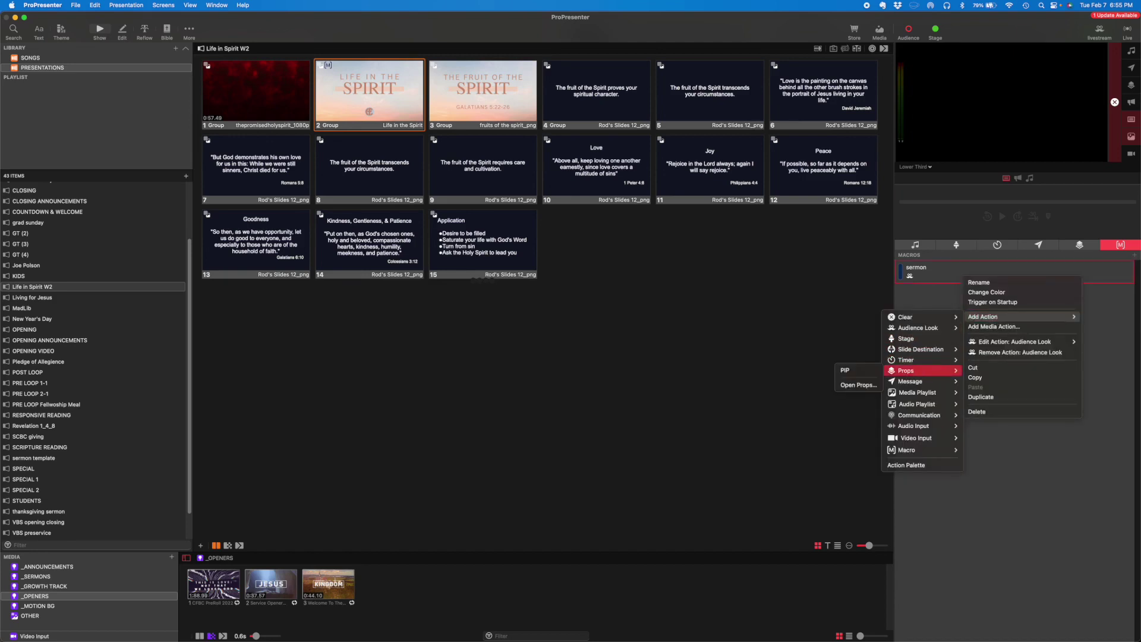
{"action": "left_click", "coordinate": [844, 369]}
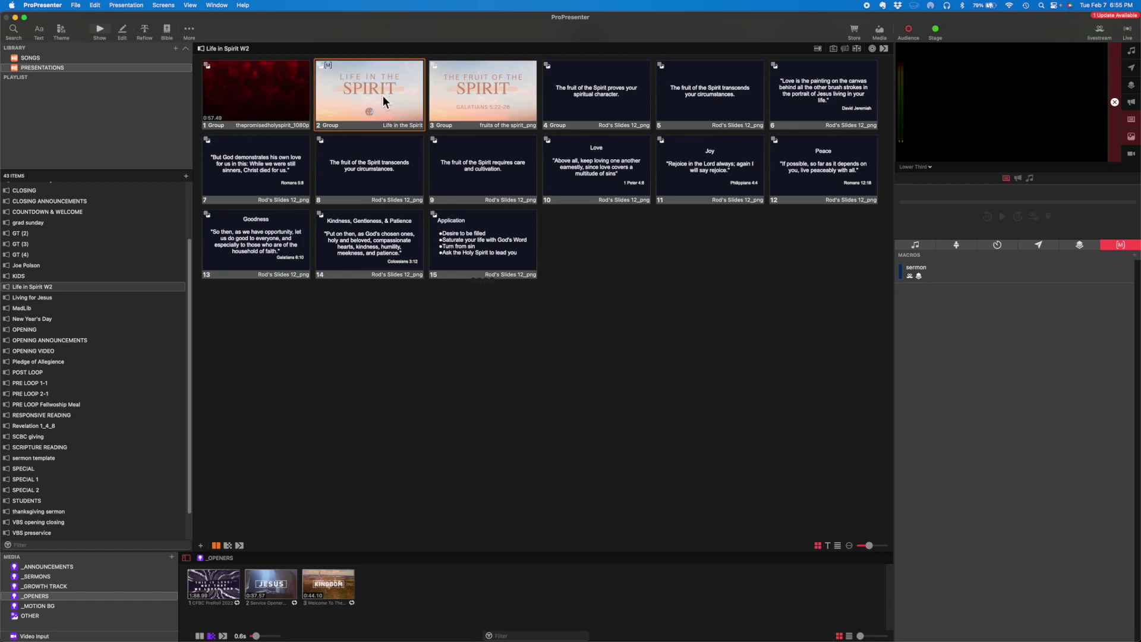
Trigger the Life in the Spirit slide and step through to slide 11, checking the inset on the Lower Third preview
{"action": "left_click_drag", "start_coordinate": [380, 94], "coordinate": [903, 163]}
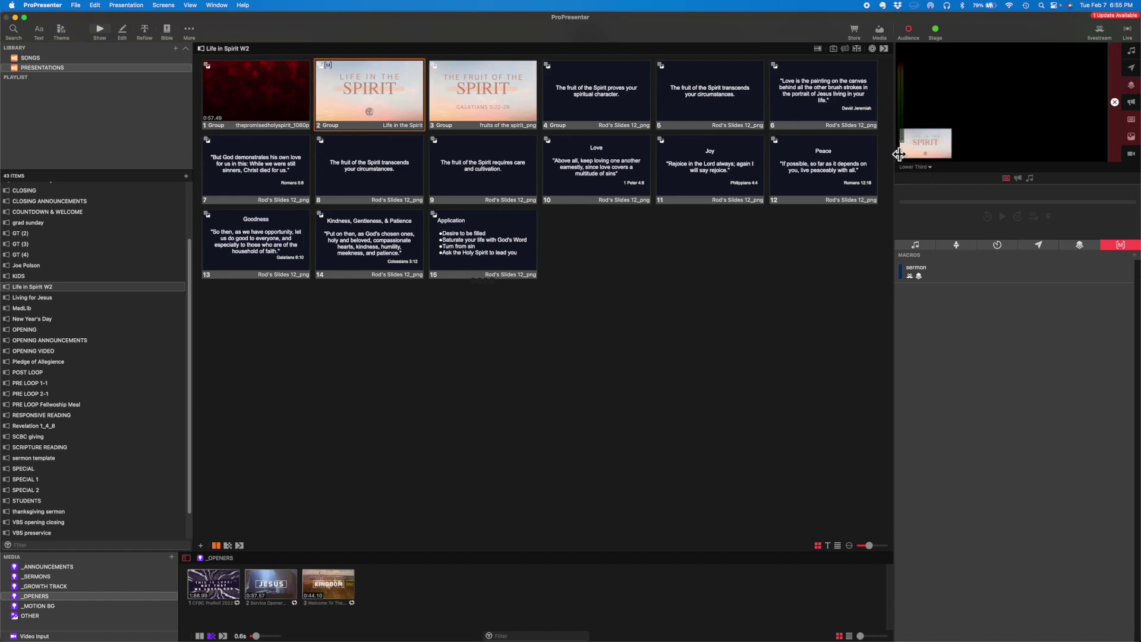
{"action": "left_click", "coordinate": [474, 94]}
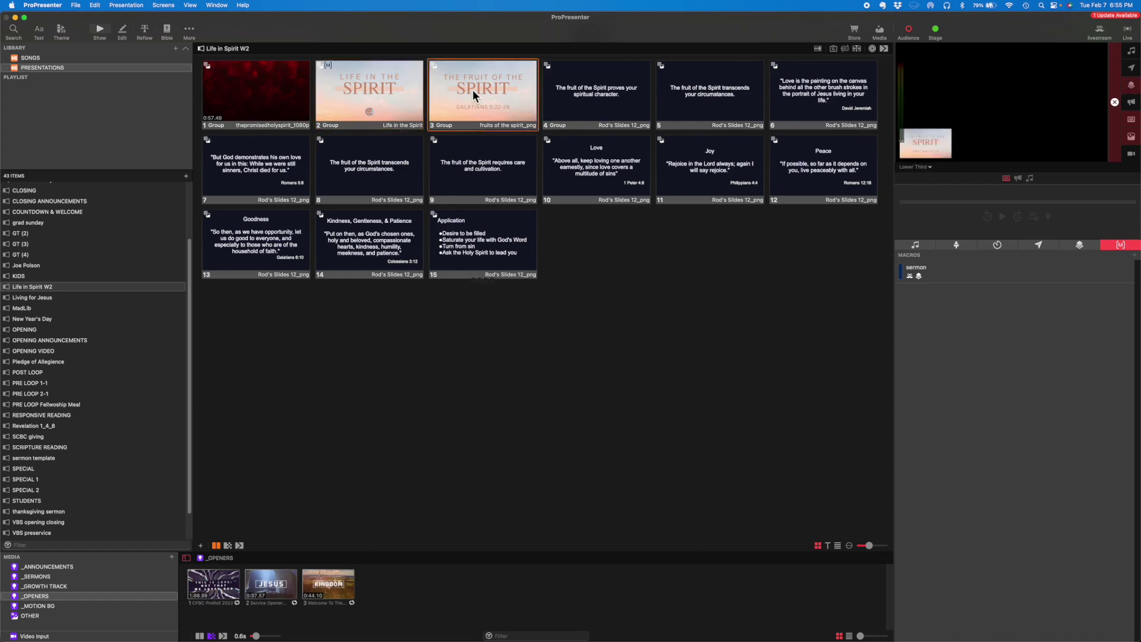
{"action": "left_click", "coordinate": [587, 92]}
{"action": "key", "text": "Right"}
{"action": "key", "text": "Right"}
{"action": "key", "text": "Right"}
{"action": "key", "text": "Right"}
{"action": "key", "text": "Right"}
{"action": "key", "text": "Right"}
{"action": "key", "text": "Right"}
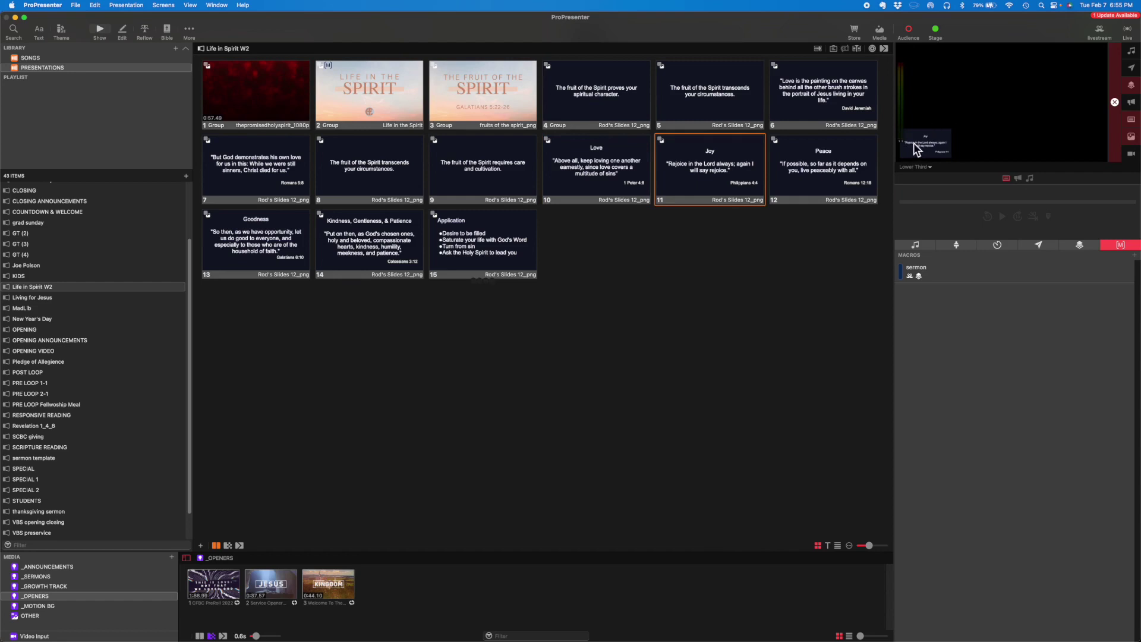
Widen the output preview and enlarge the PIP prop's Current Slide Image shape to about 689 by 426
{"action": "left_click_drag", "start_coordinate": [898, 168], "coordinate": [773, 228]}
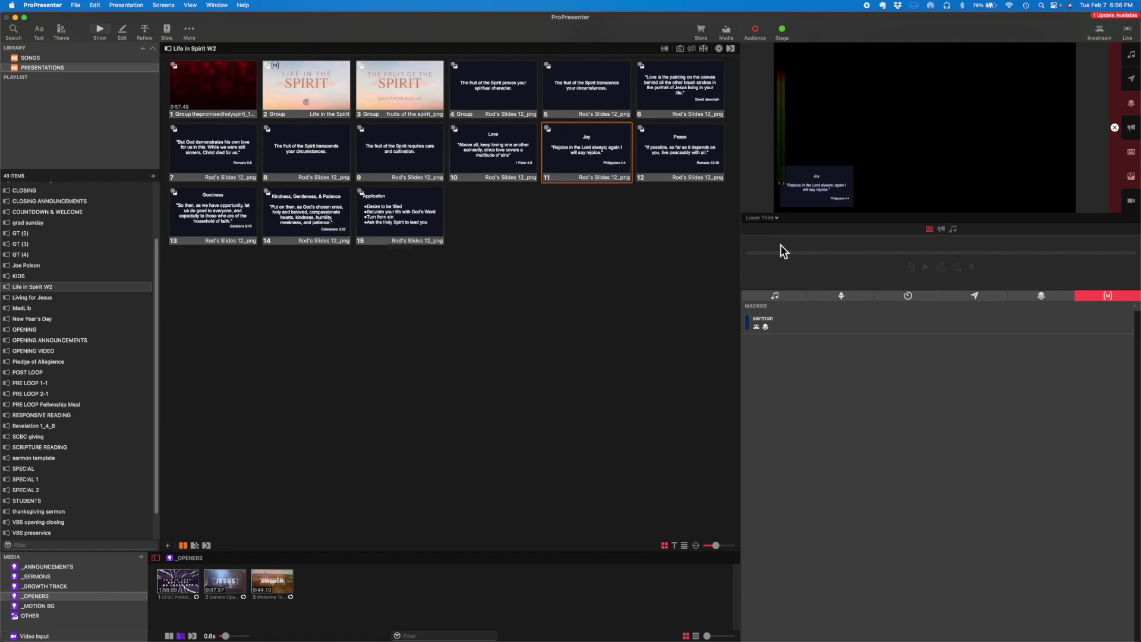
{"action": "left_click", "coordinate": [1041, 297]}
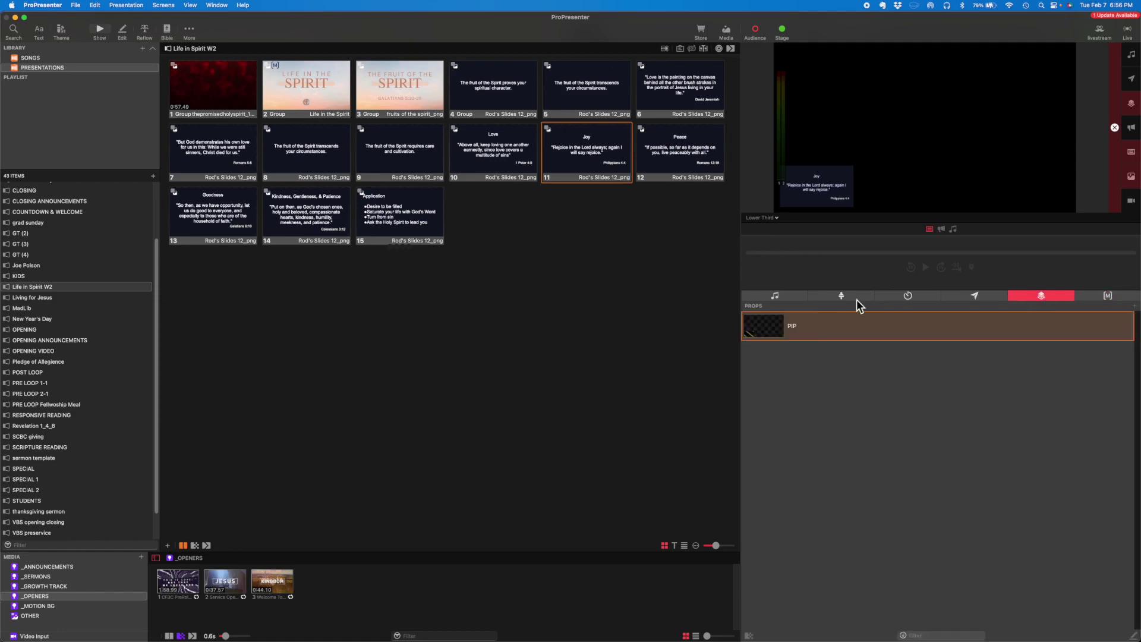
{"action": "right_click", "coordinate": [795, 331]}
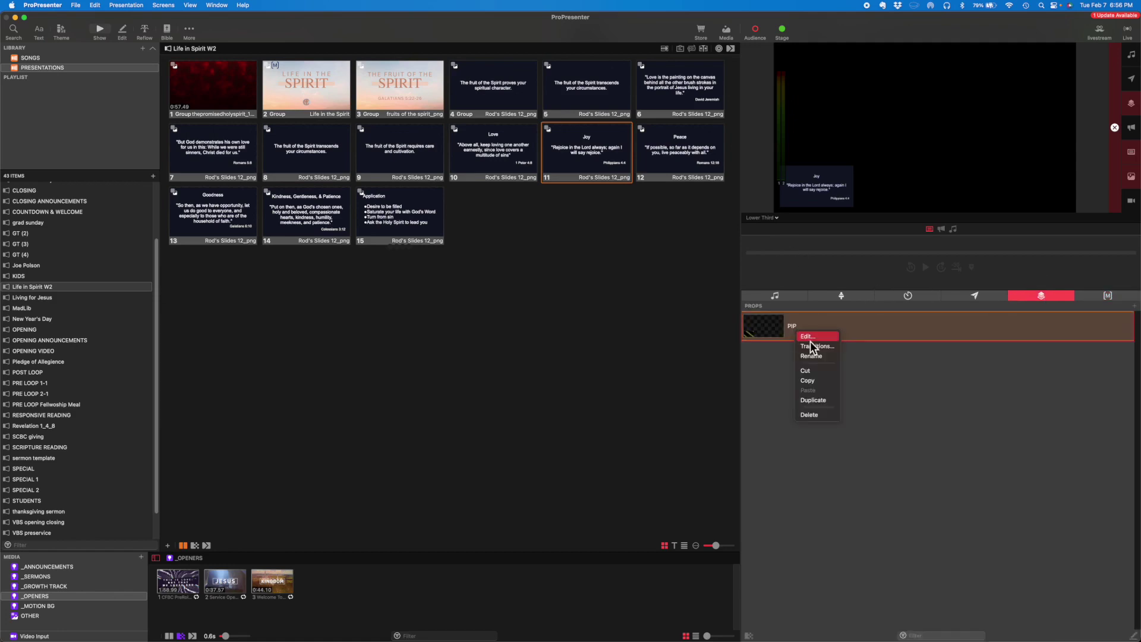
{"action": "left_click", "coordinate": [811, 340]}
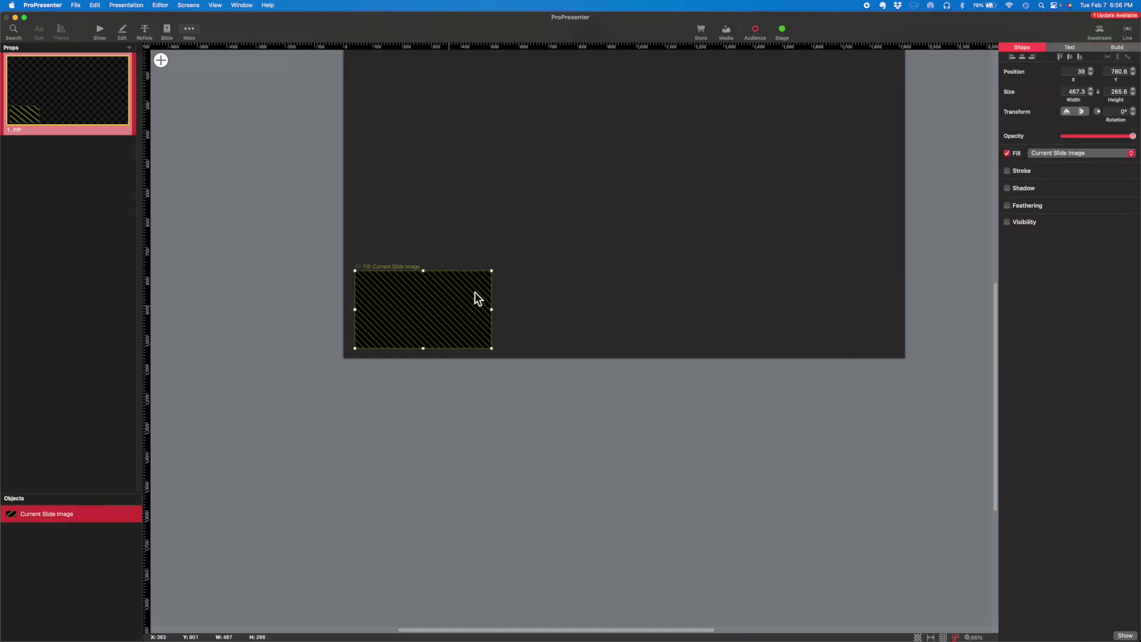
{"action": "left_click_drag", "start_coordinate": [496, 274], "coordinate": [561, 227]}
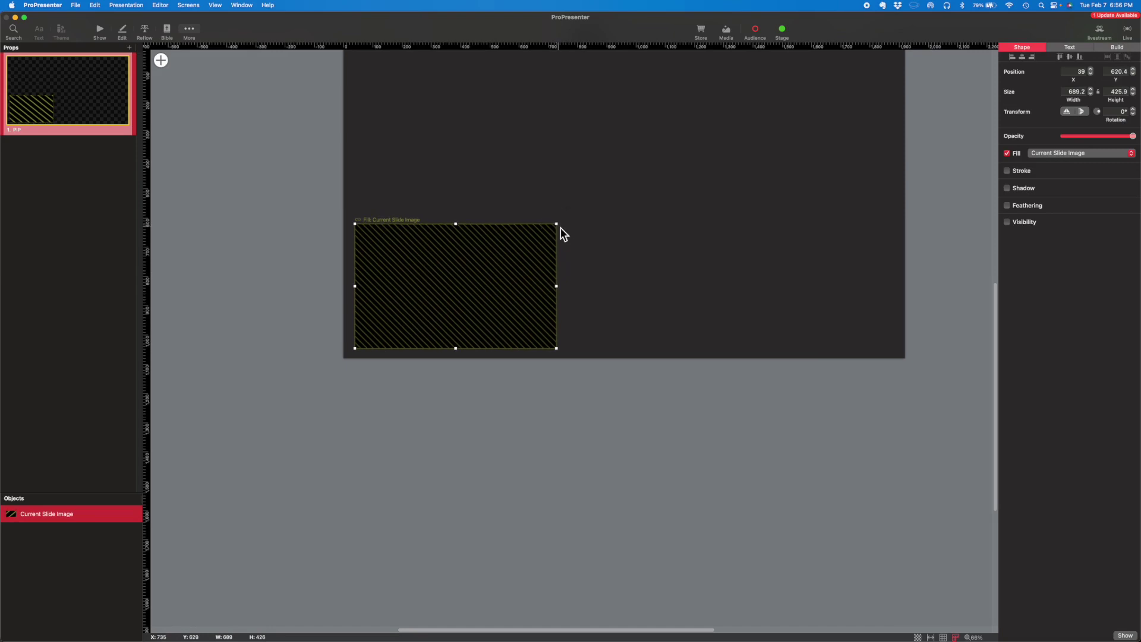
{"action": "left_click", "coordinate": [102, 32]}
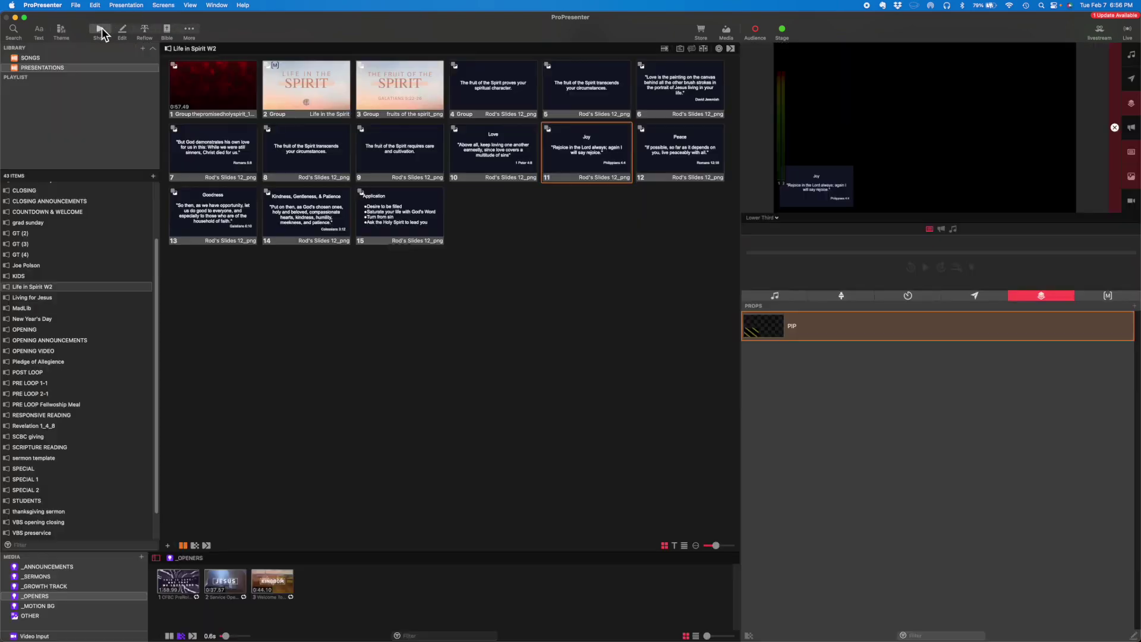
Trigger slide 2, slides 4 to 6 and the opening video slide to check the enlarged inset, and clear all output
{"action": "left_click", "coordinate": [1123, 297]}
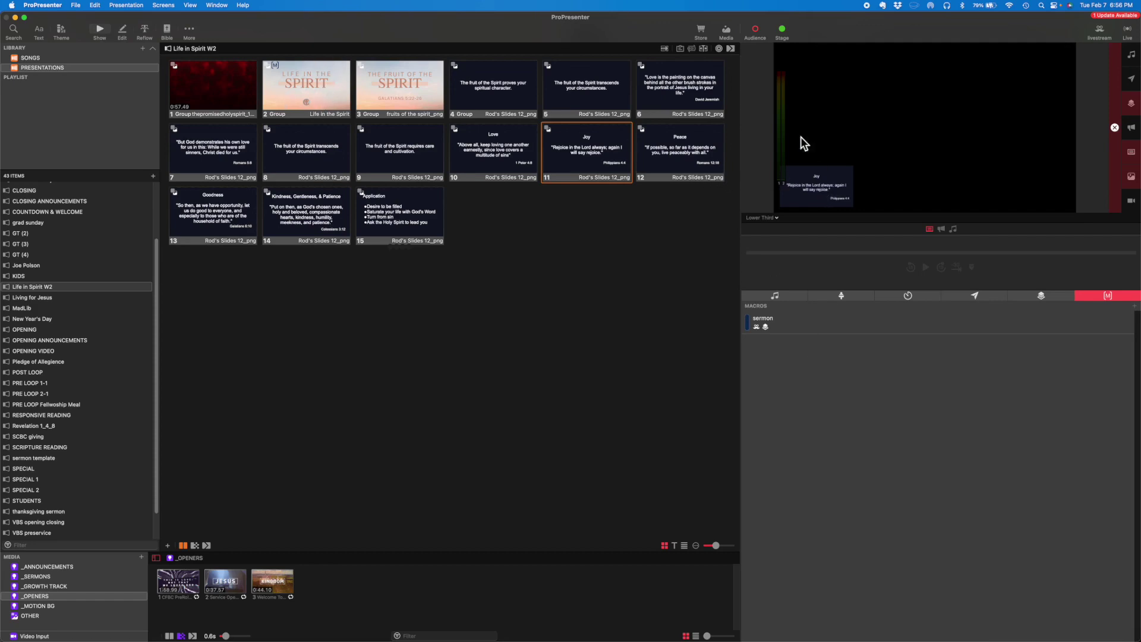
{"action": "left_click", "coordinate": [311, 88]}
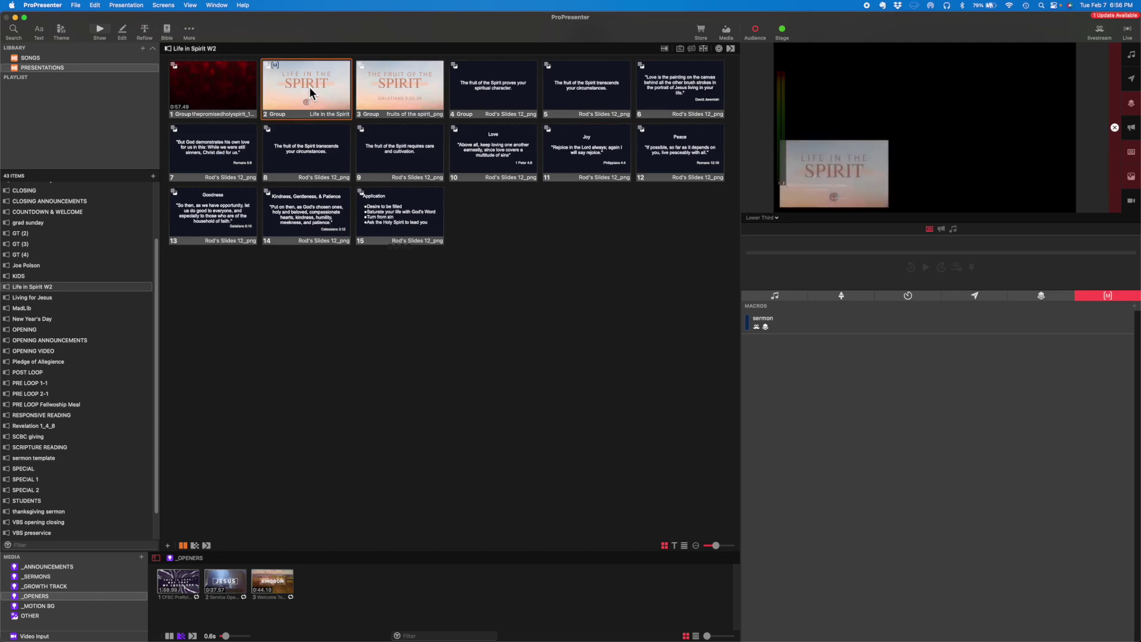
{"action": "left_click", "coordinate": [495, 87]}
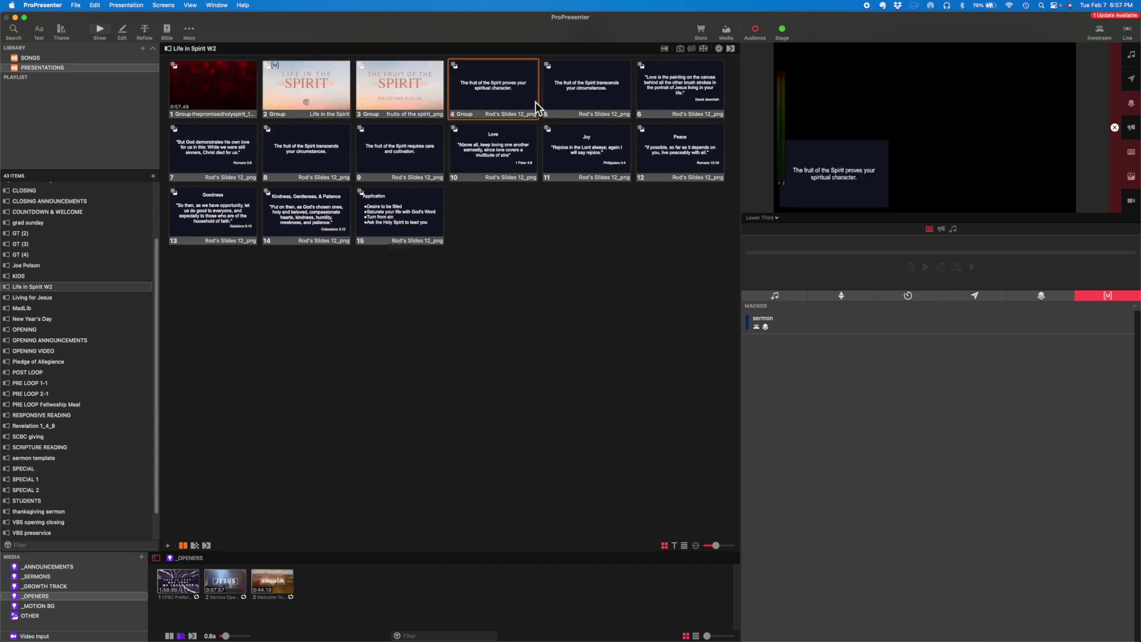
{"action": "key", "text": "Right"}
{"action": "key", "text": "Right"}
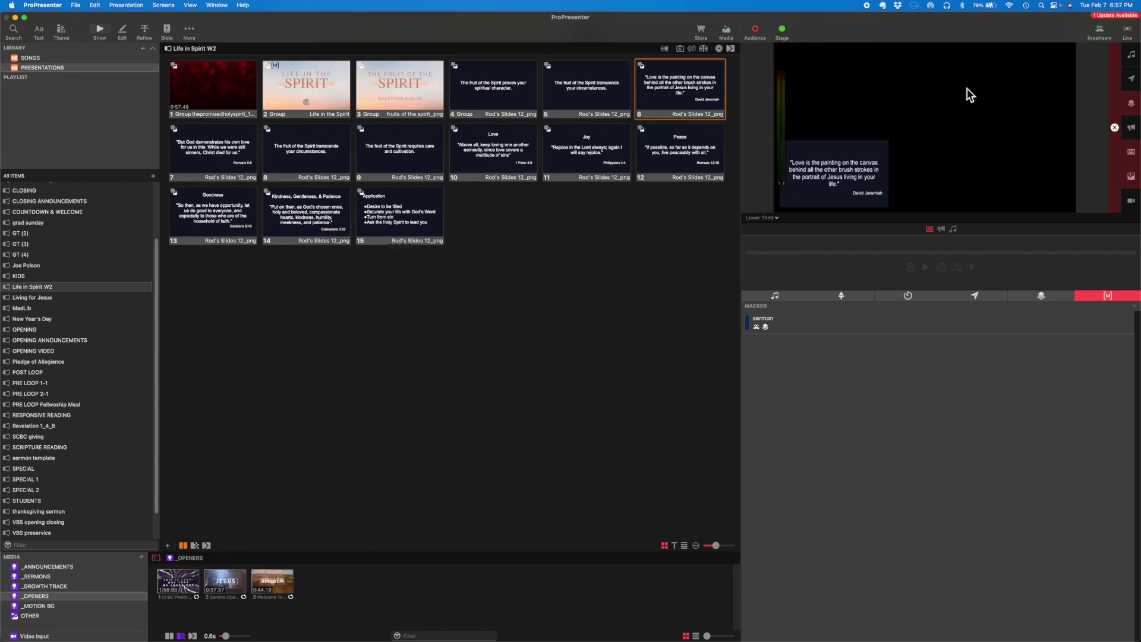
{"action": "left_click", "coordinate": [201, 88]}
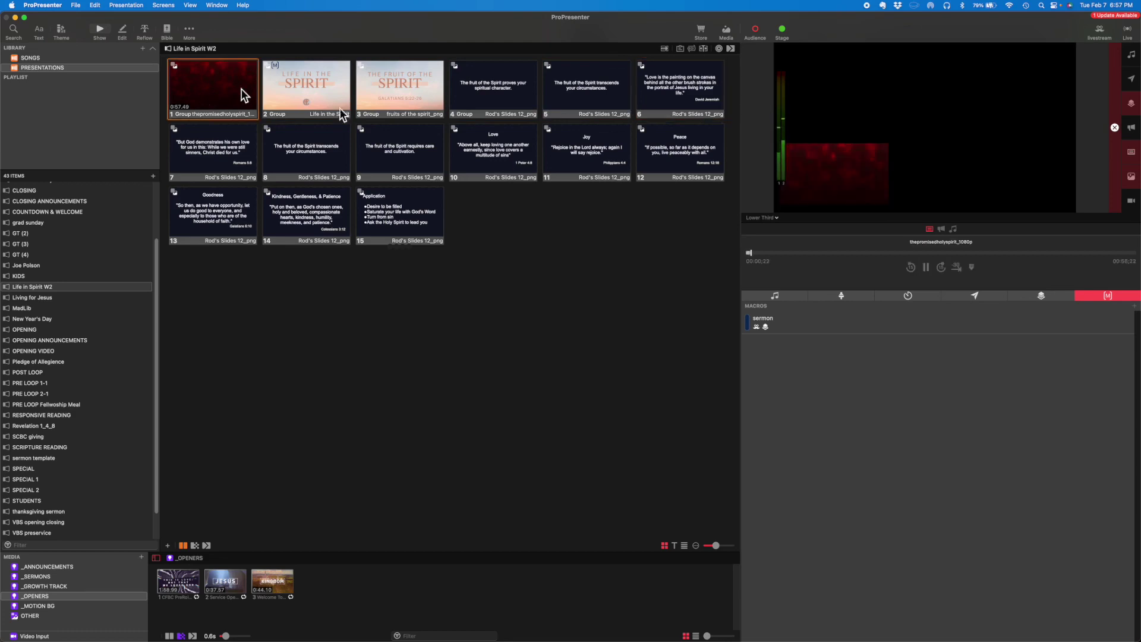
{"action": "left_click", "coordinate": [1115, 127]}
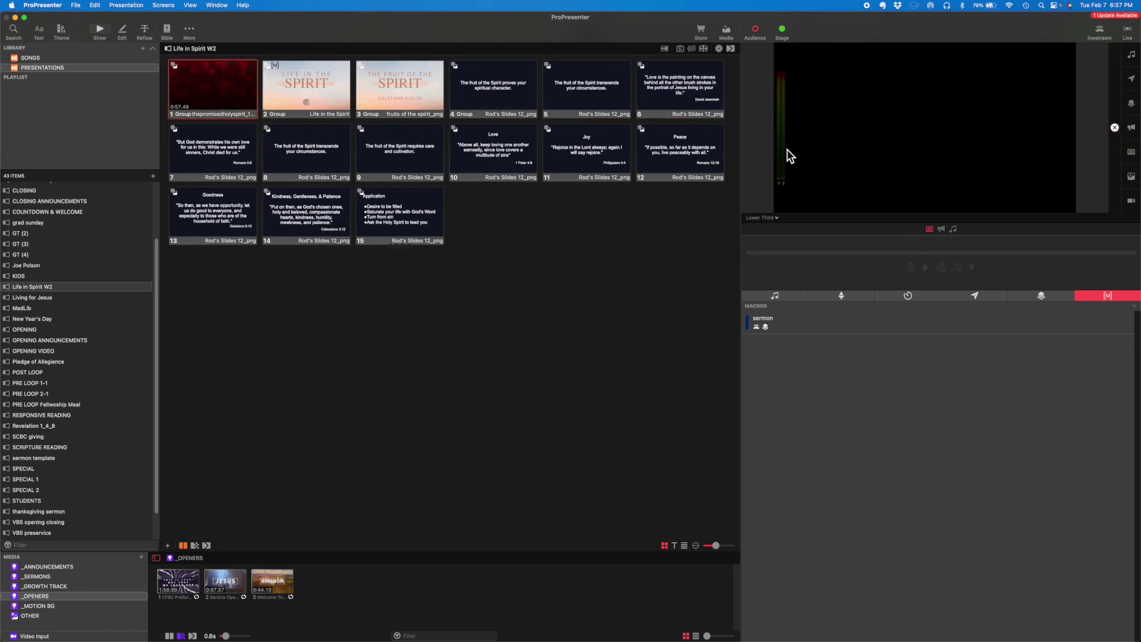
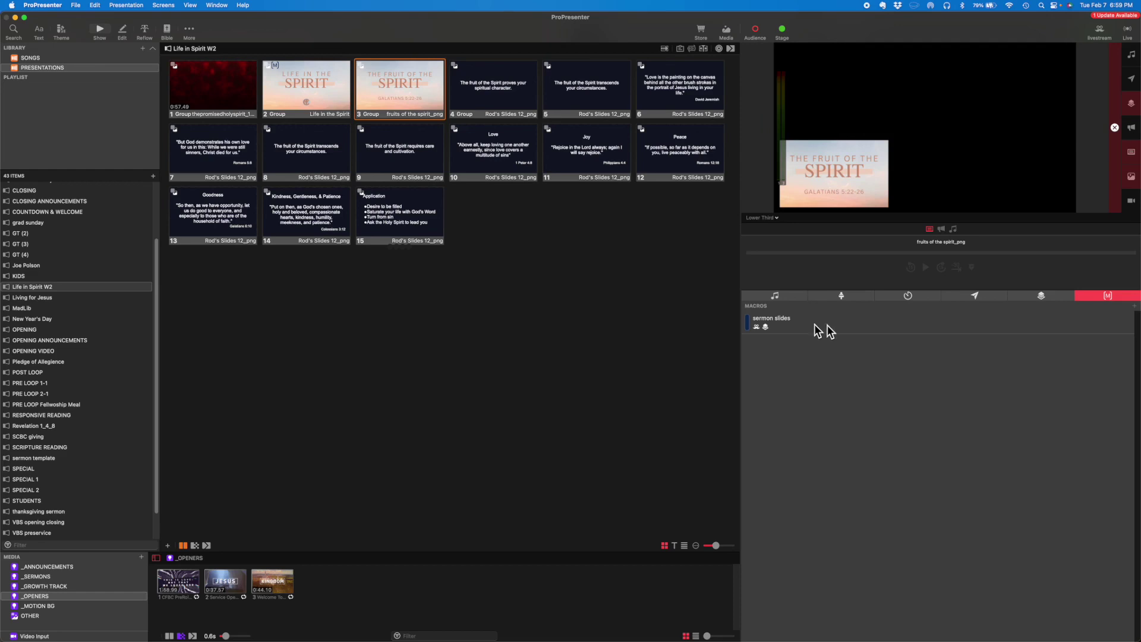
Create a second macro named video
{"action": "left_click", "coordinate": [1134, 306]}
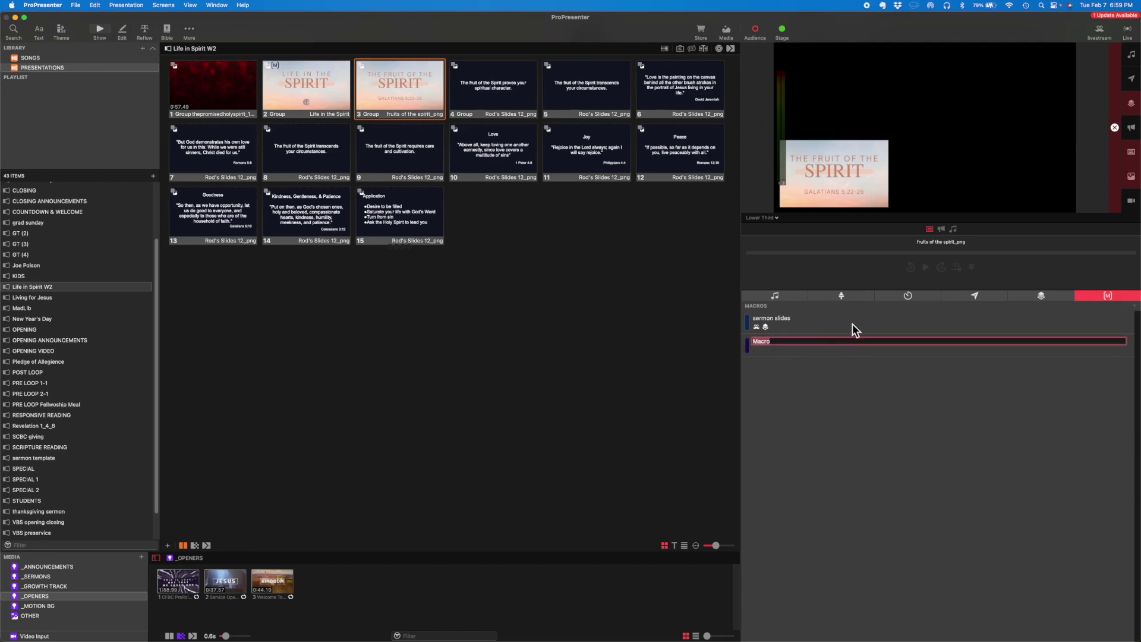
{"action": "type", "text": "video"}
{"action": "key", "text": "Return"}
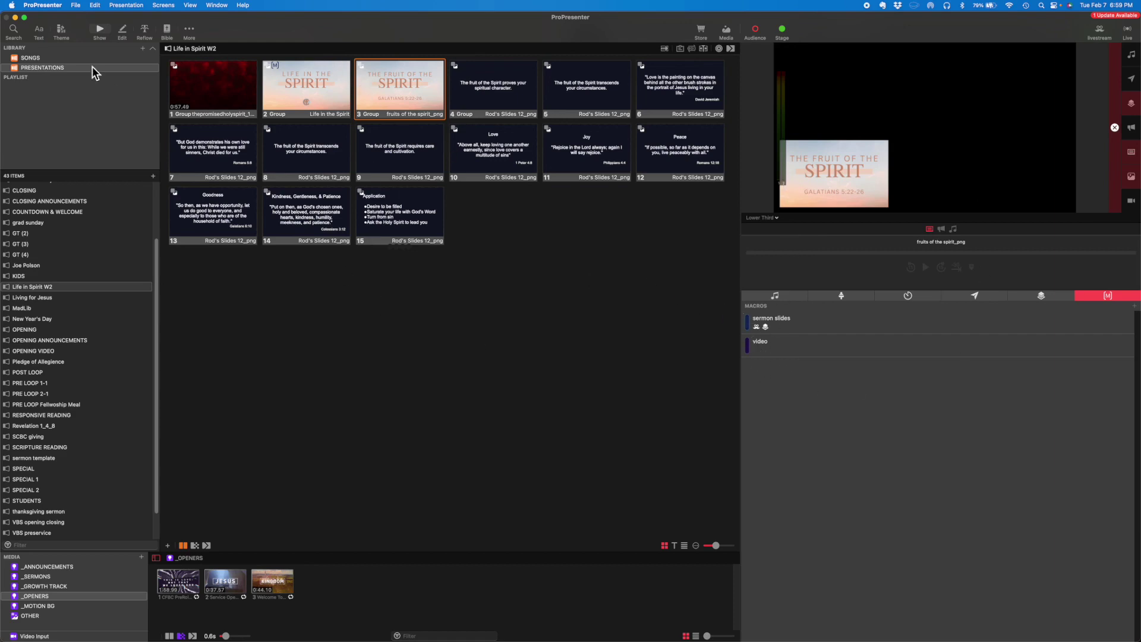
Create an audience look preset named video with Slide and Props turned off for Lower Third, and close the Looks window
{"action": "left_click", "coordinate": [166, 5]}
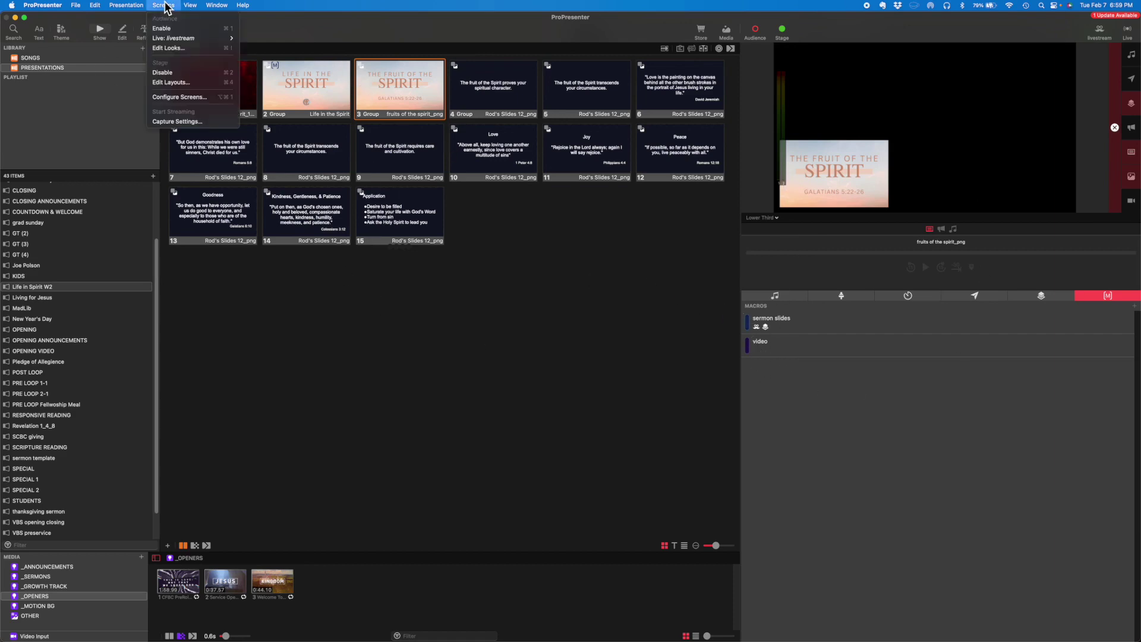
{"action": "left_click", "coordinate": [168, 48]}
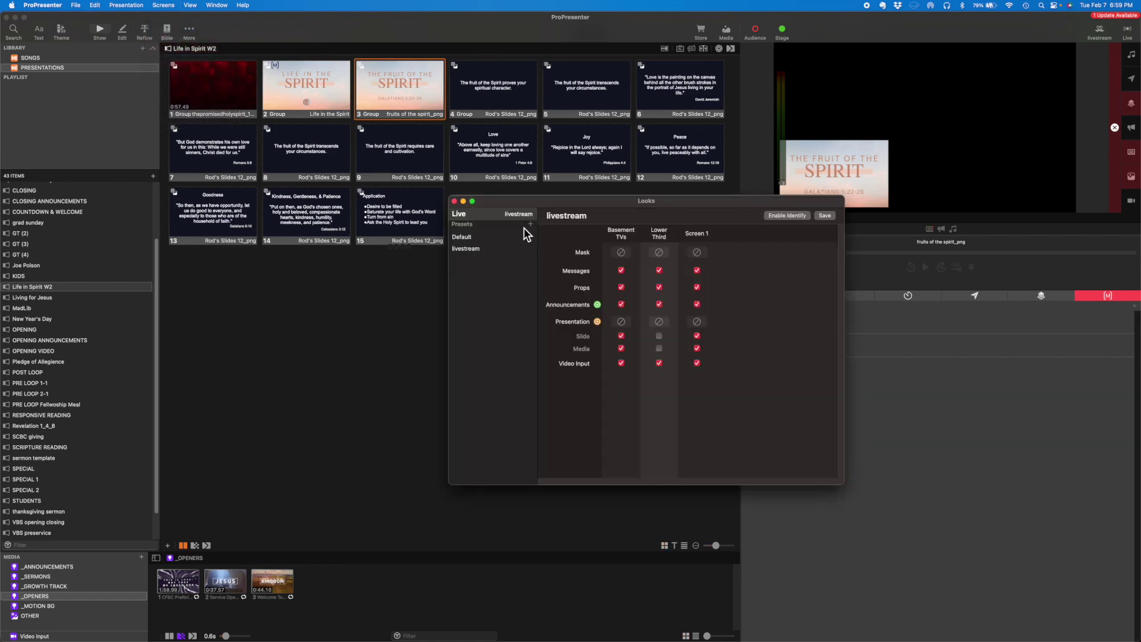
{"action": "left_click", "coordinate": [530, 224]}
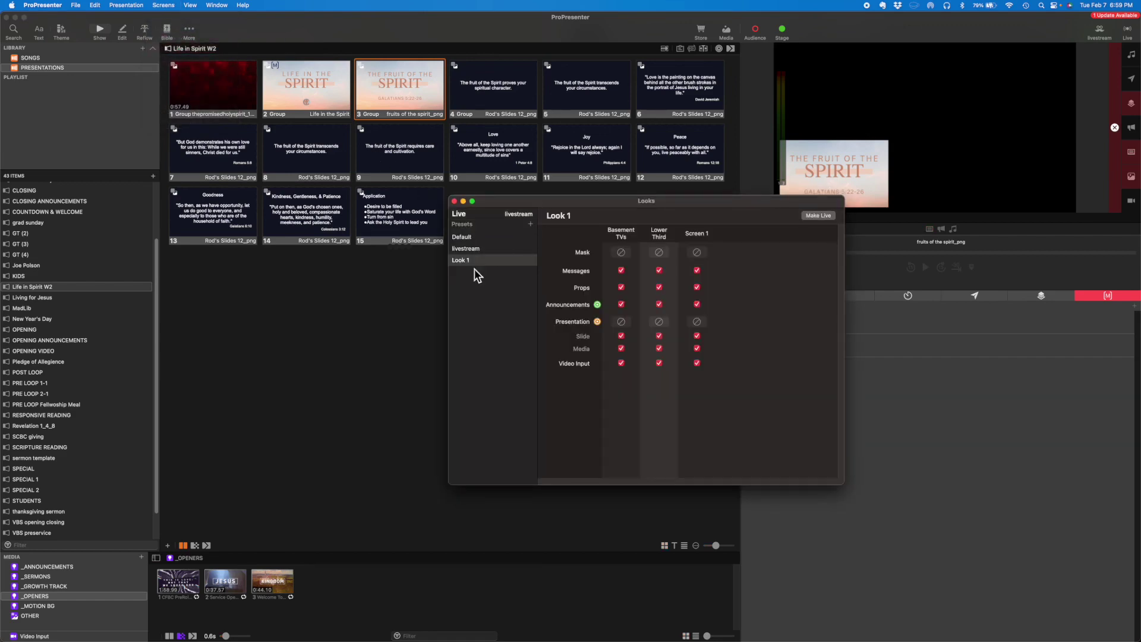
{"action": "double_click", "coordinate": [452, 261]}
{"action": "type", "text": "video"}
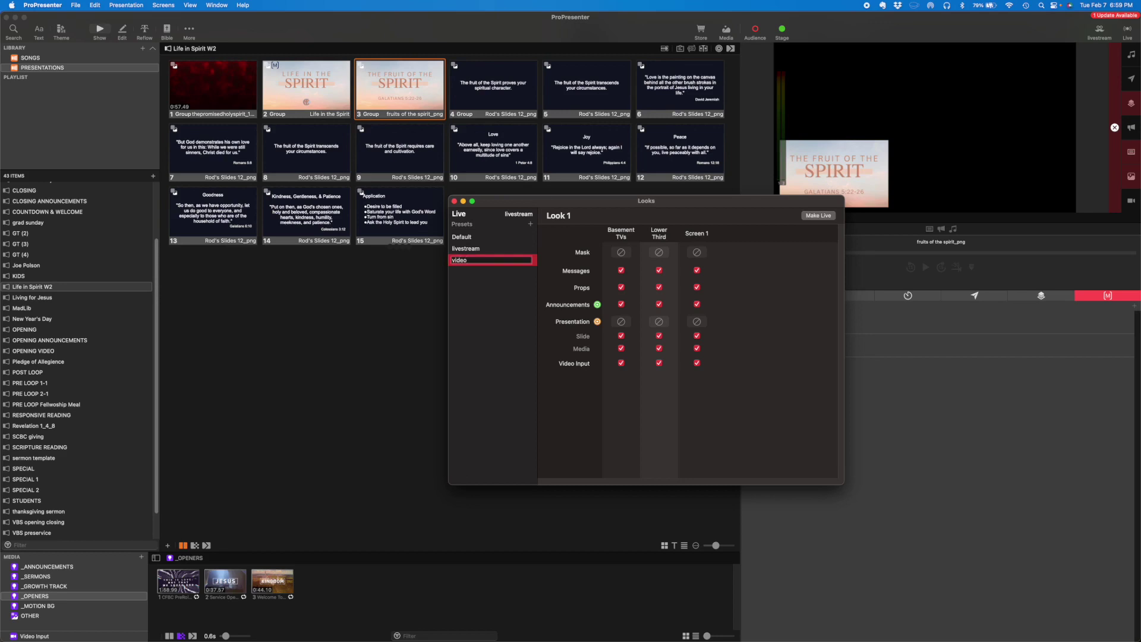
{"action": "key", "text": "Return"}
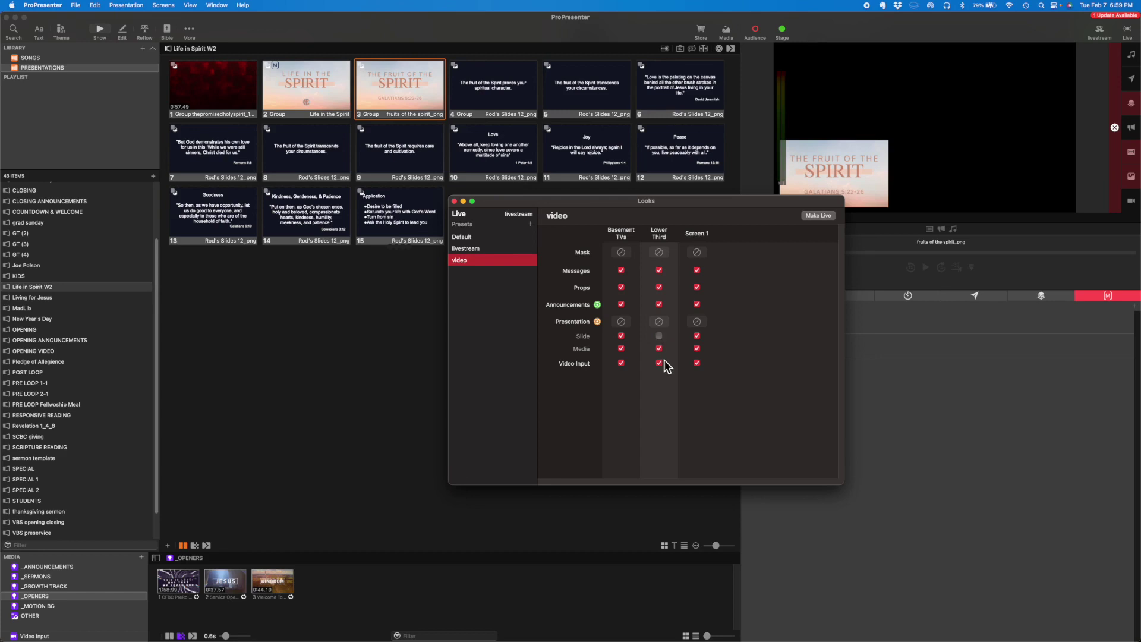
{"action": "left_click", "coordinate": [659, 287]}
{"action": "left_click", "coordinate": [455, 201]}
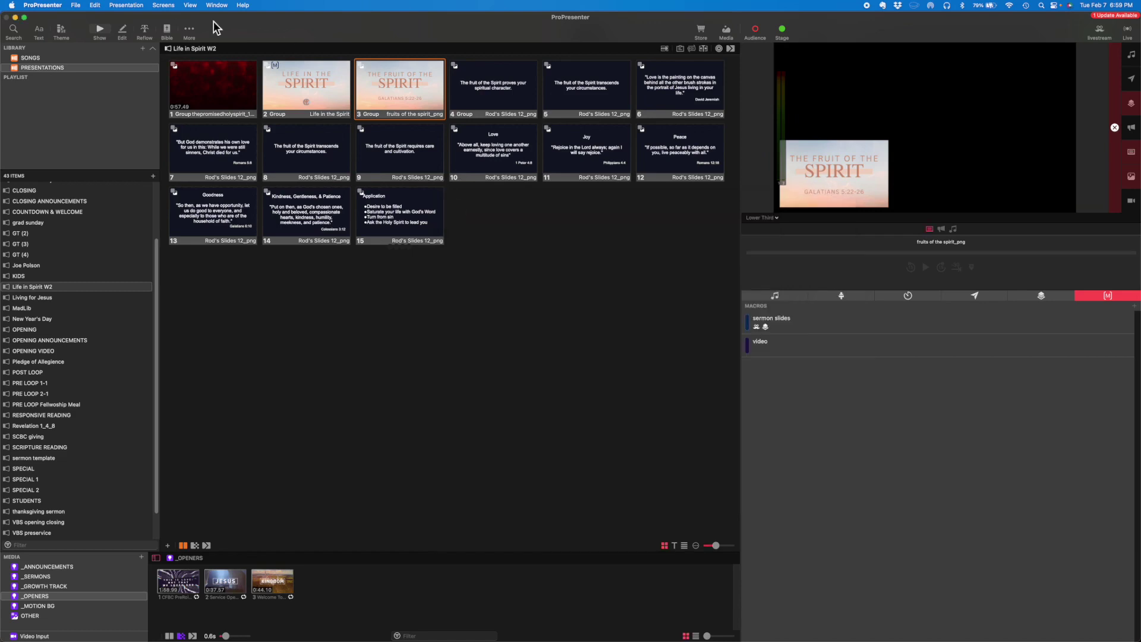
Add an Audience Look action with the video look to the video macro
{"action": "right_click", "coordinate": [782, 342]}
{"action": "mouse_move", "coordinate": [832, 380]}
{"action": "mouse_move", "coordinate": [897, 392]}
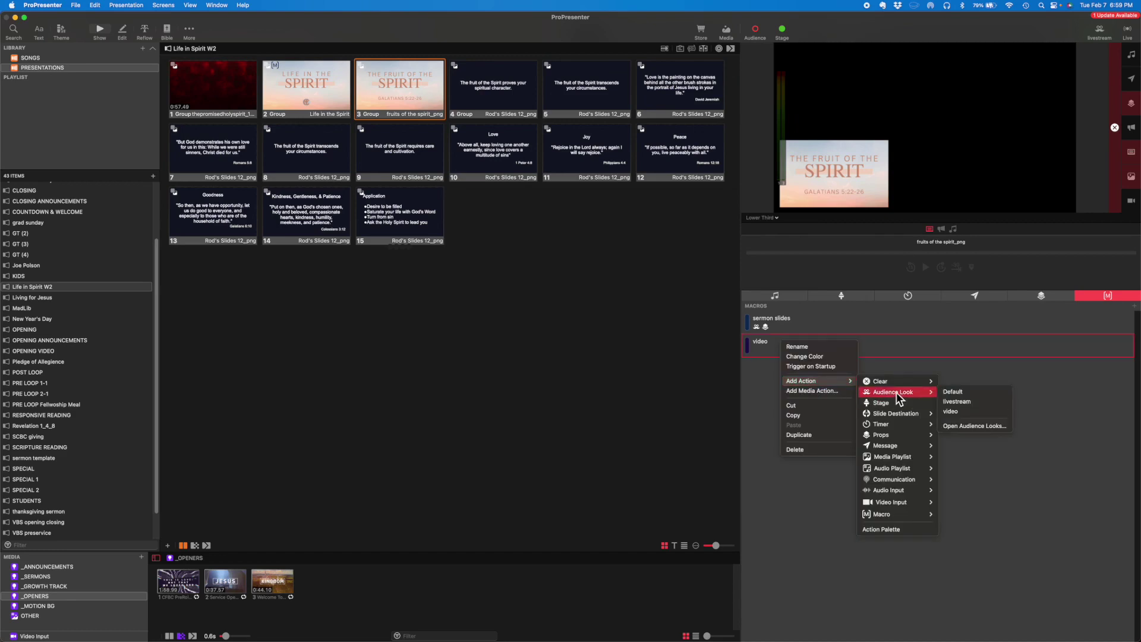
{"action": "left_click", "coordinate": [988, 413]}
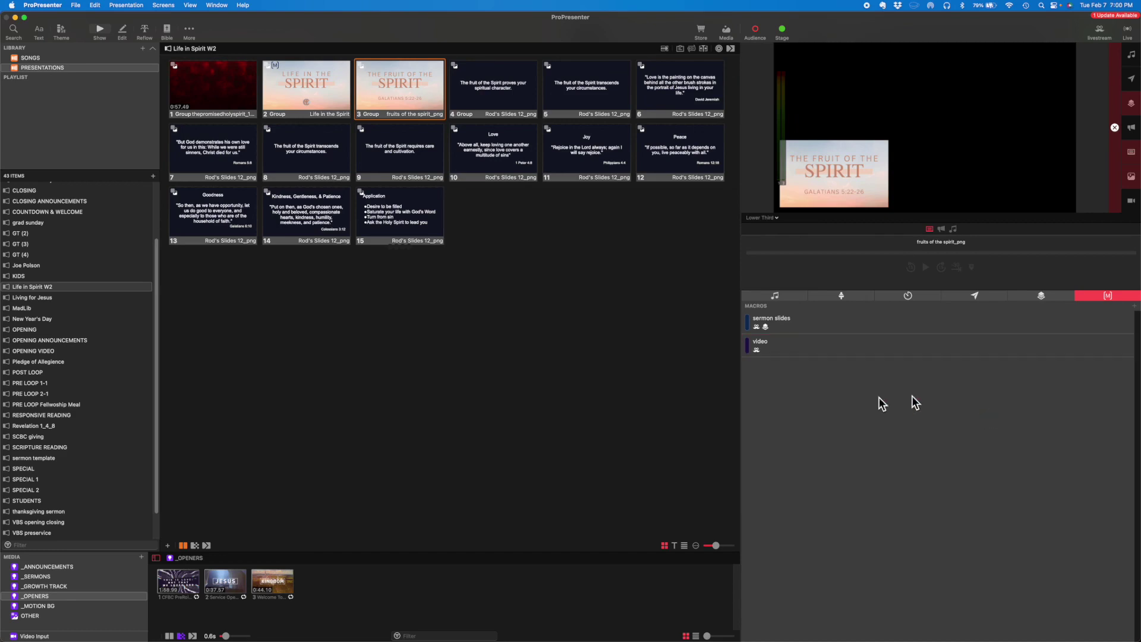
Add a Clear action set to the Clear All group to the video macro
{"action": "right_click", "coordinate": [795, 347]}
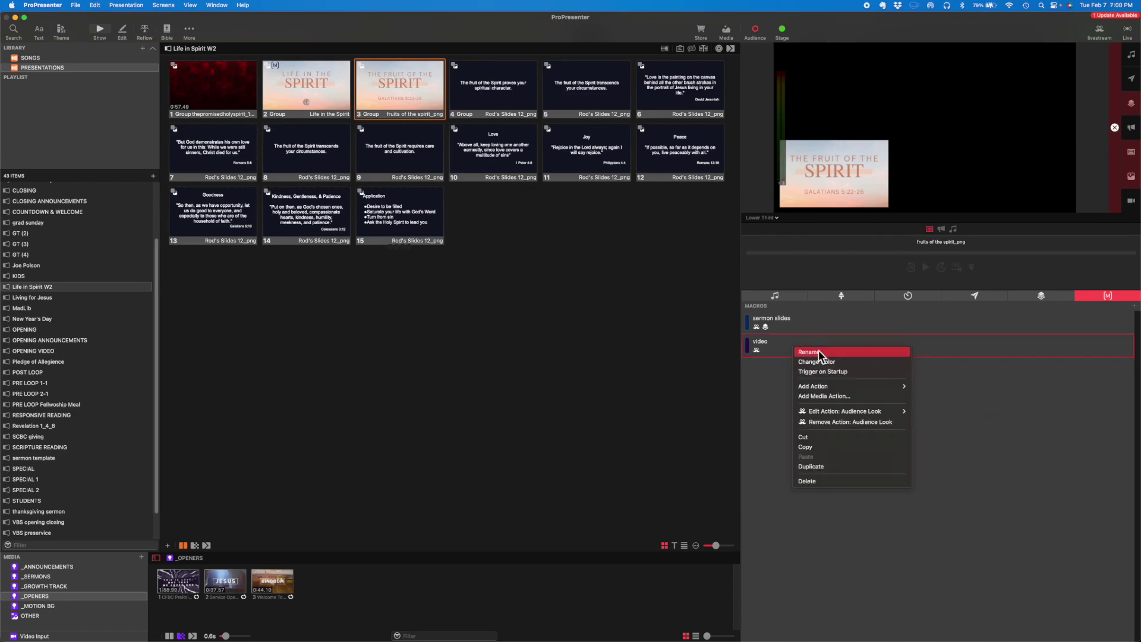
{"action": "mouse_move", "coordinate": [831, 389]}
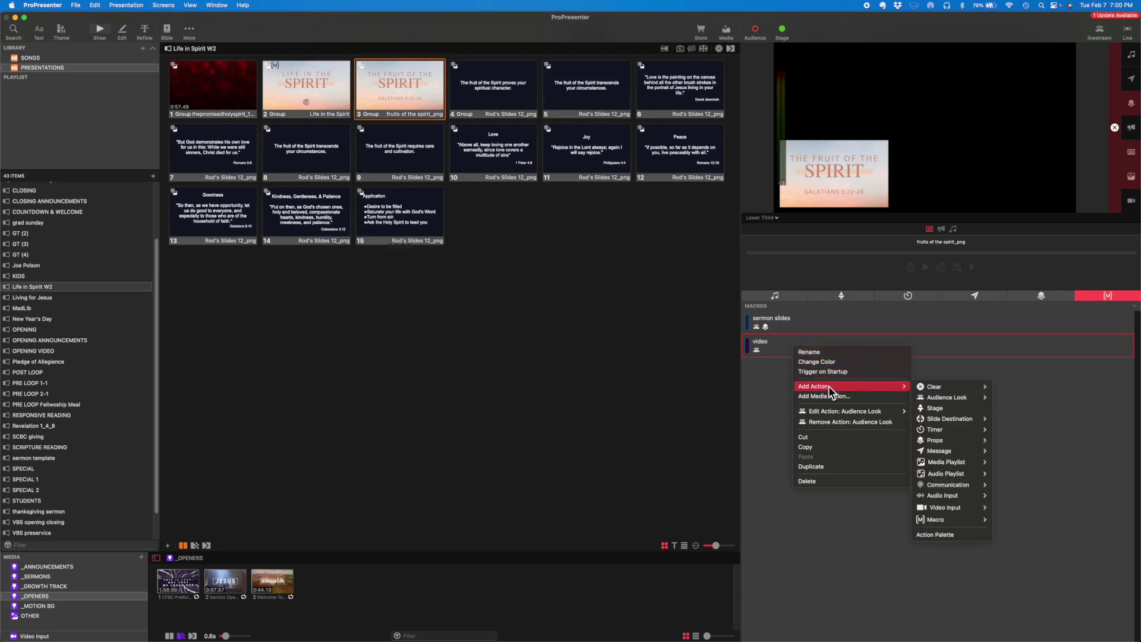
{"action": "mouse_move", "coordinate": [934, 389]}
{"action": "mouse_move", "coordinate": [1039, 386]}
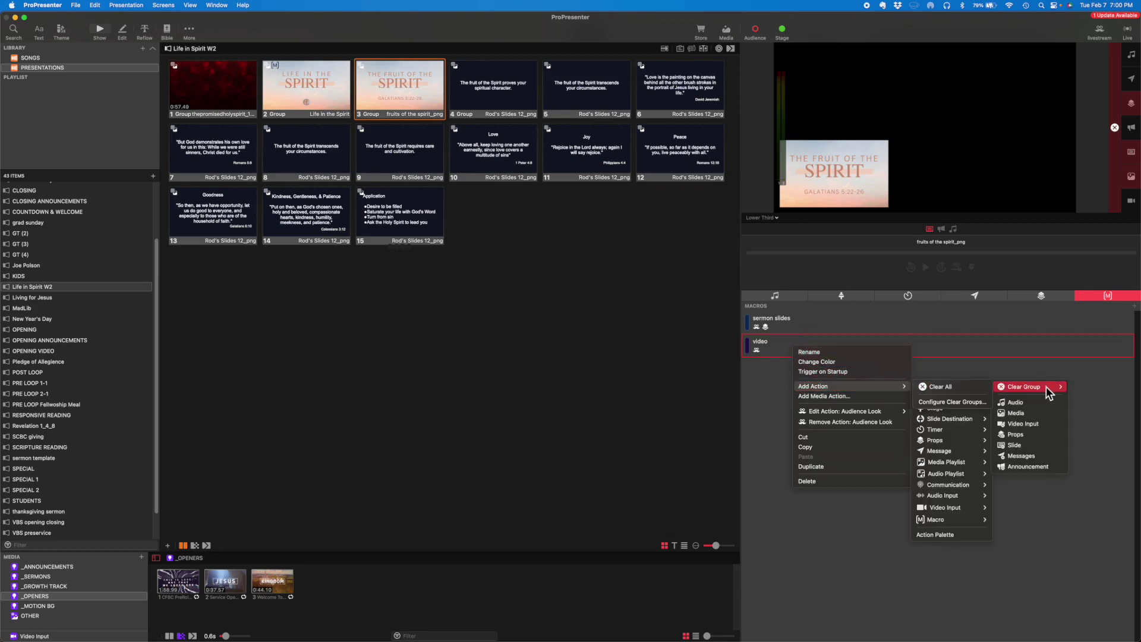
{"action": "left_click", "coordinate": [981, 387]}
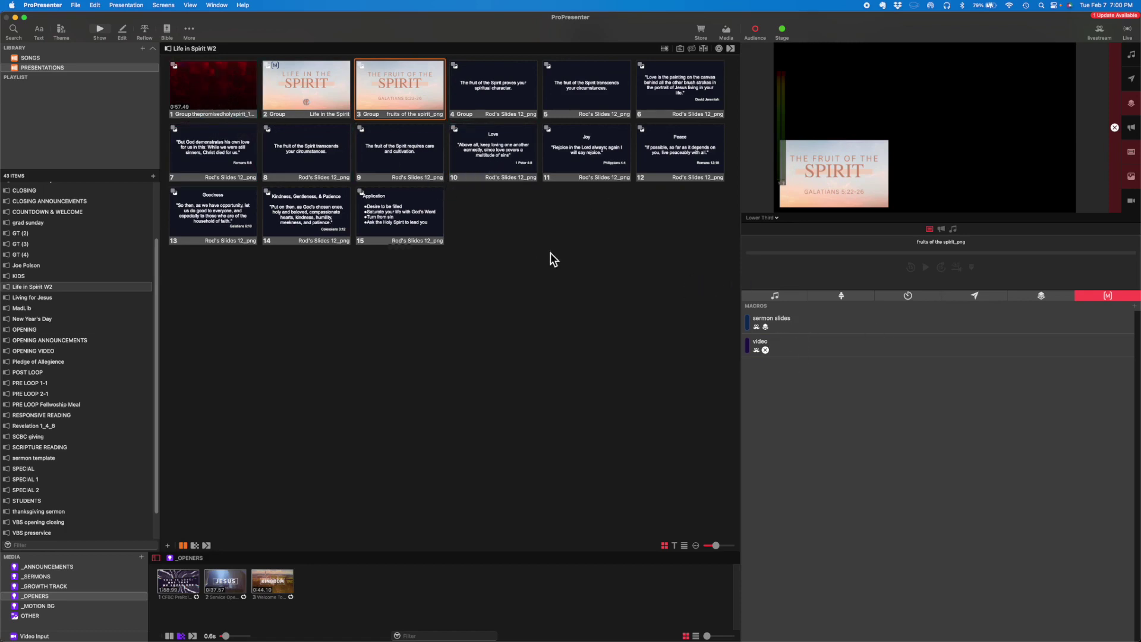
Clear the output, then trigger slides 2 to 5 and the opening video slide to test the sermon slides and video looks
{"action": "left_click", "coordinate": [1115, 127]}
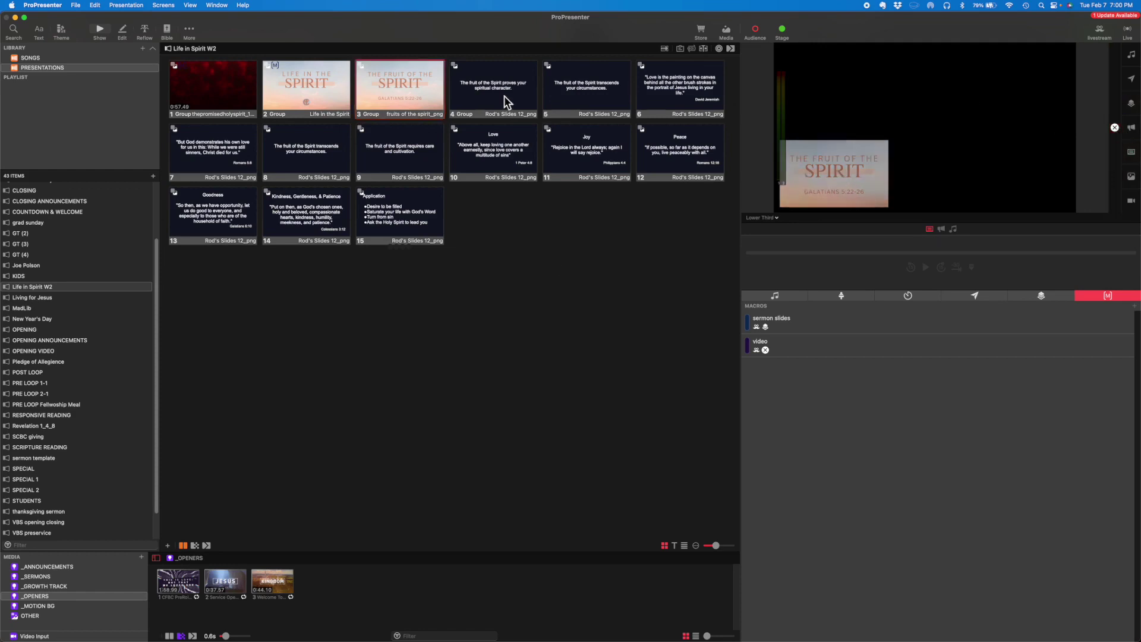
{"action": "left_click", "coordinate": [317, 100]}
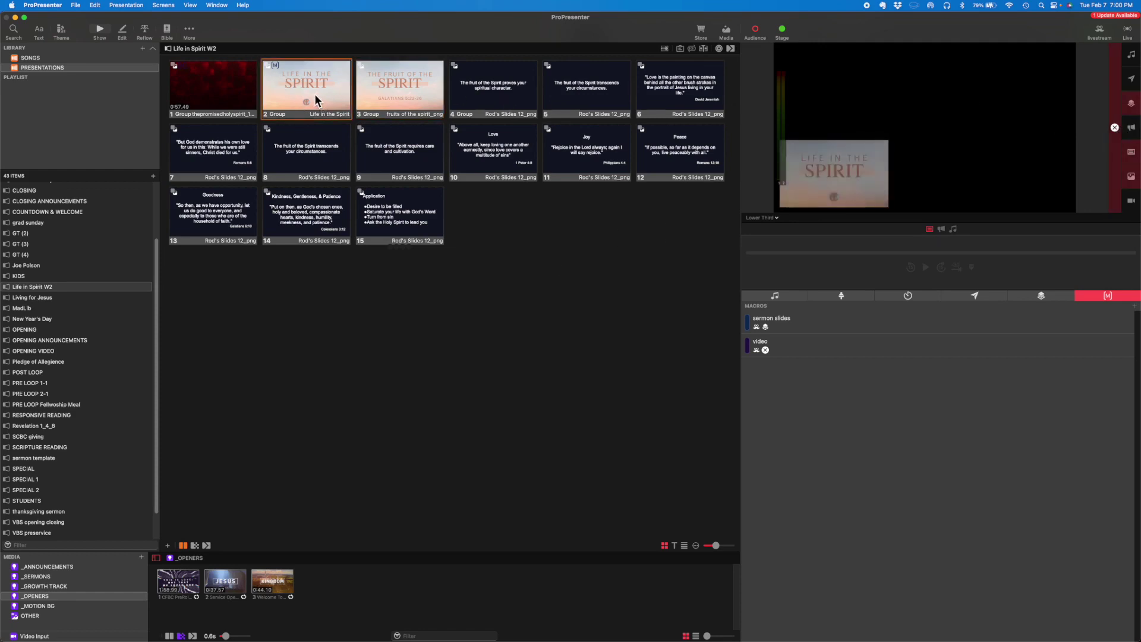
{"action": "left_click", "coordinate": [392, 82]}
{"action": "left_click", "coordinate": [522, 77]}
{"action": "left_click", "coordinate": [628, 77]}
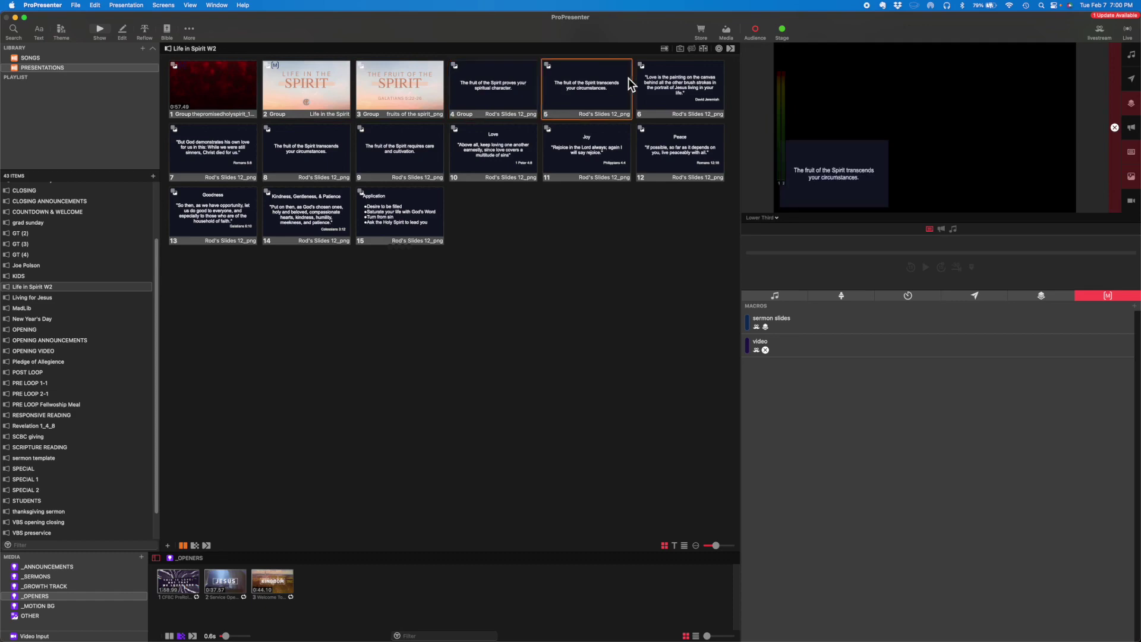
{"action": "left_click", "coordinate": [223, 86]}
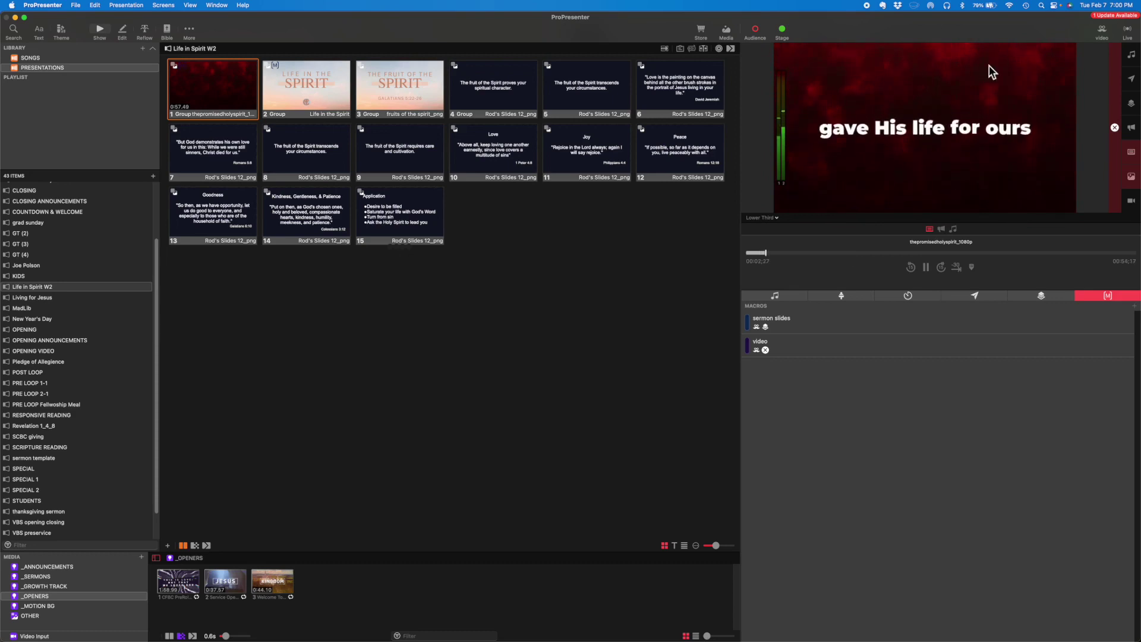
Trigger slide 2 and return to the opening video slide to check the switch from inset to full-screen video
{"action": "left_click", "coordinate": [298, 82]}
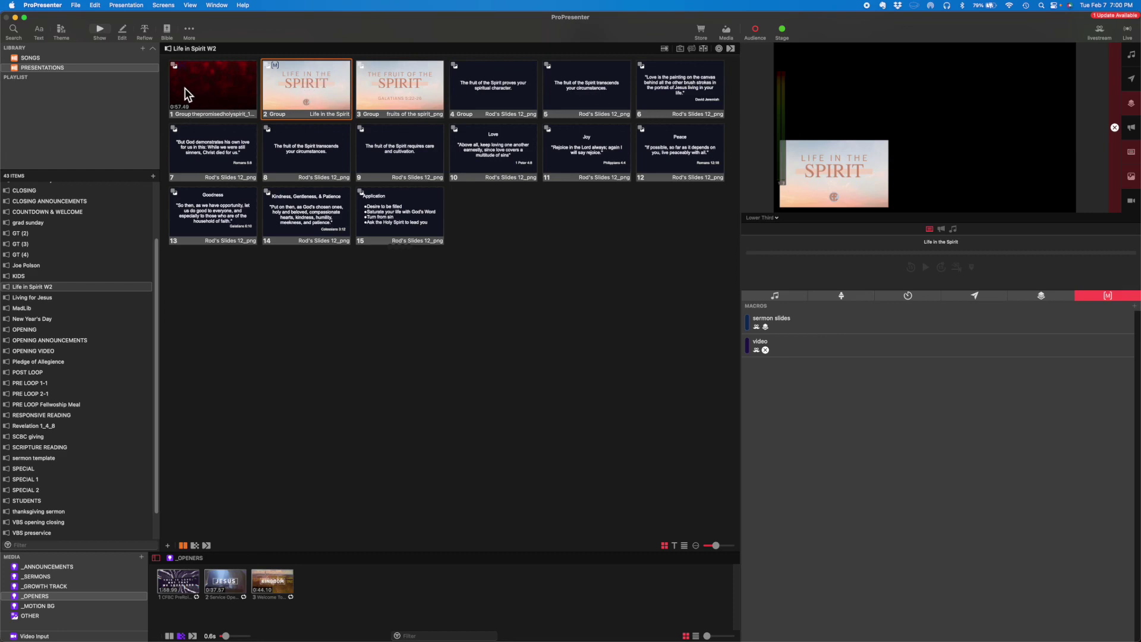
{"action": "left_click", "coordinate": [223, 76]}
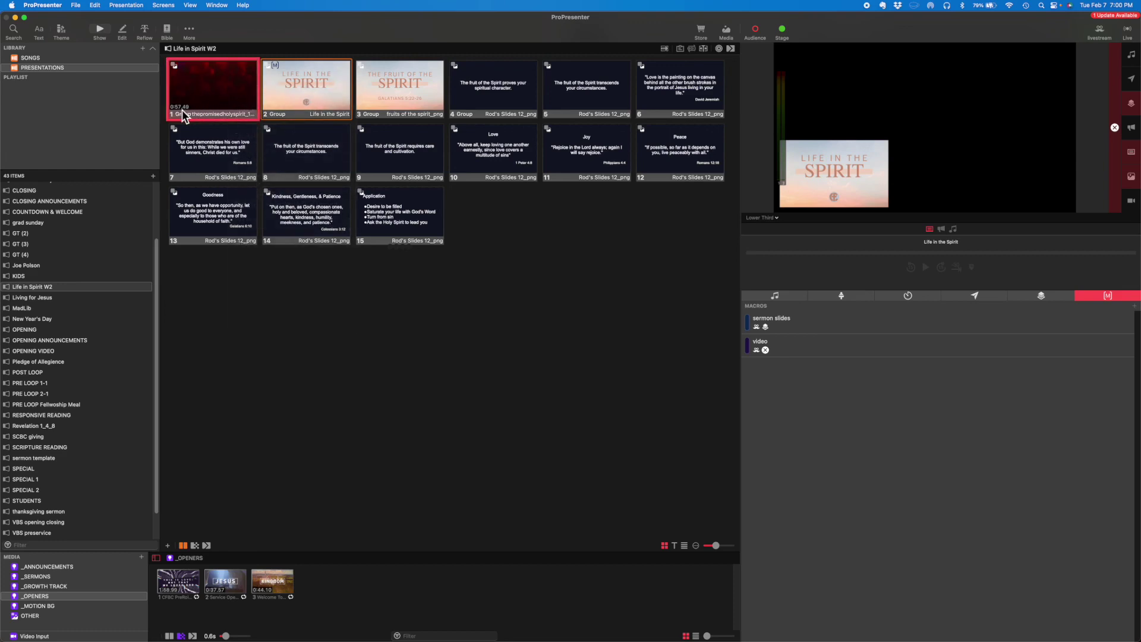
{"action": "left_click", "coordinate": [211, 84]}
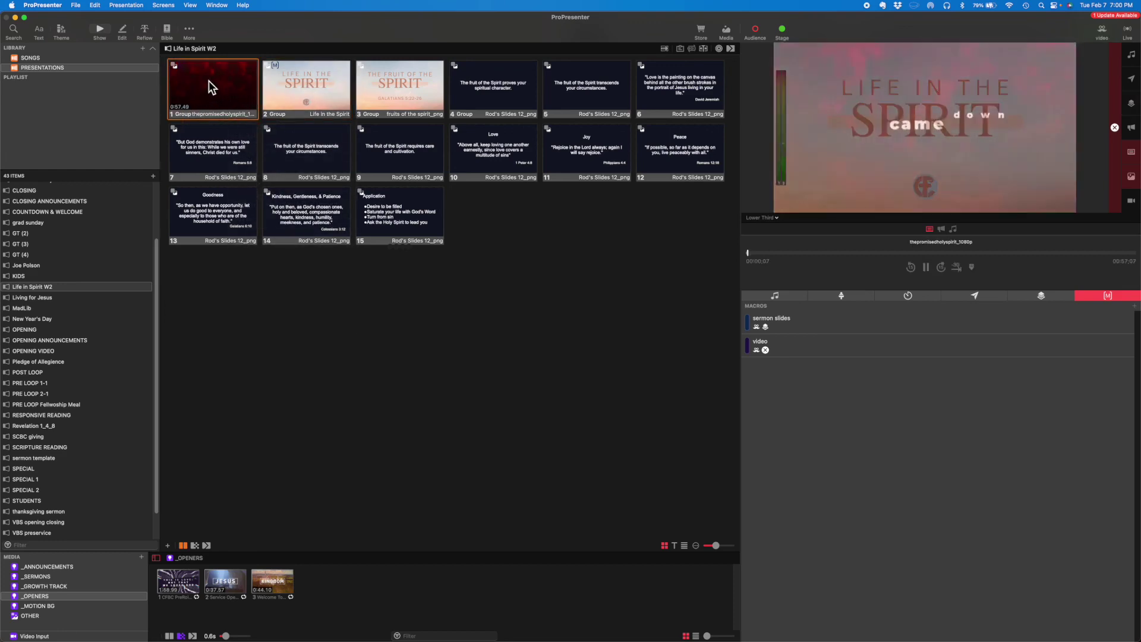
Set the opening video slide's thumbnail to the "He is ALIVE in us" frame at 00:00:46;07 in its inspector, and close the inspector
{"action": "right_click", "coordinate": [203, 83]}
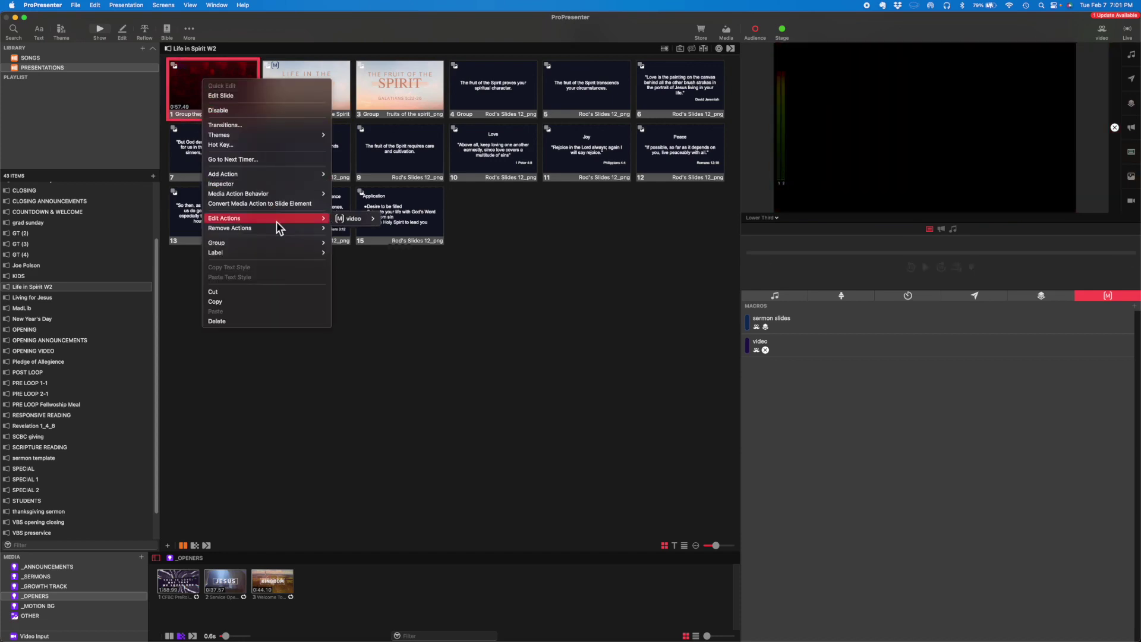
{"action": "mouse_move", "coordinate": [268, 189]}
{"action": "left_click", "coordinate": [265, 185]}
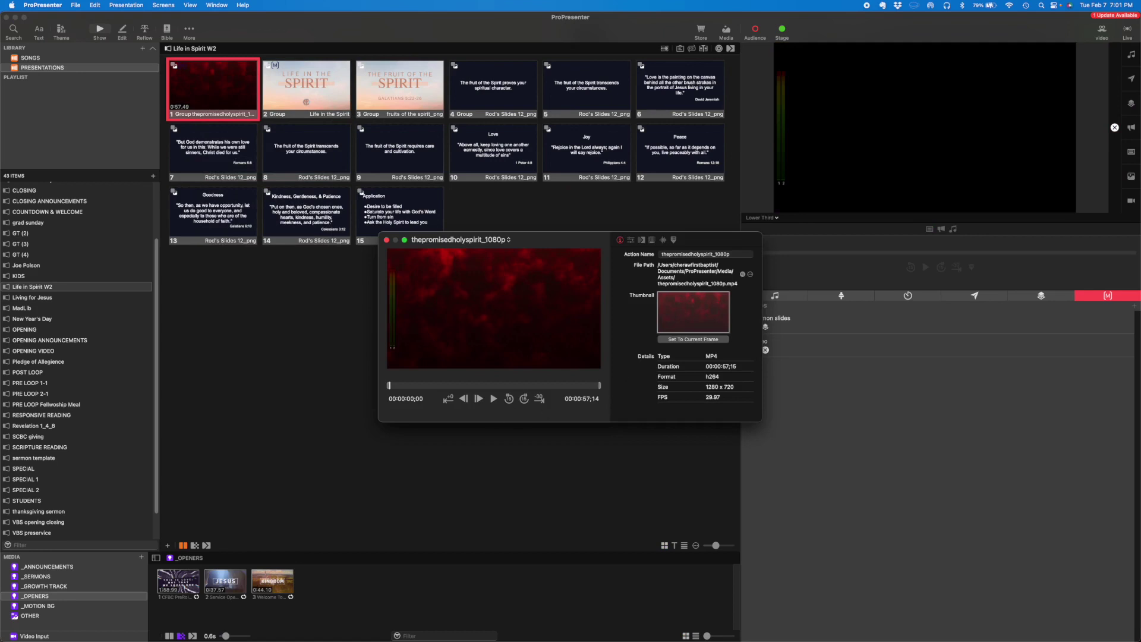
{"action": "left_click", "coordinate": [410, 386]}
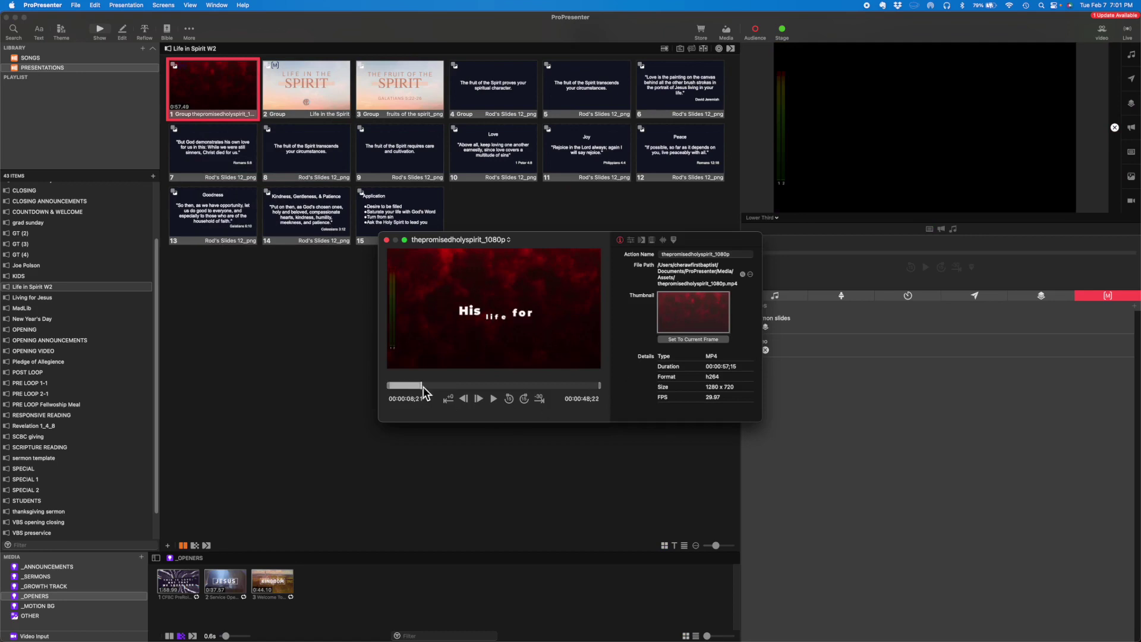
{"action": "left_click", "coordinate": [452, 386]}
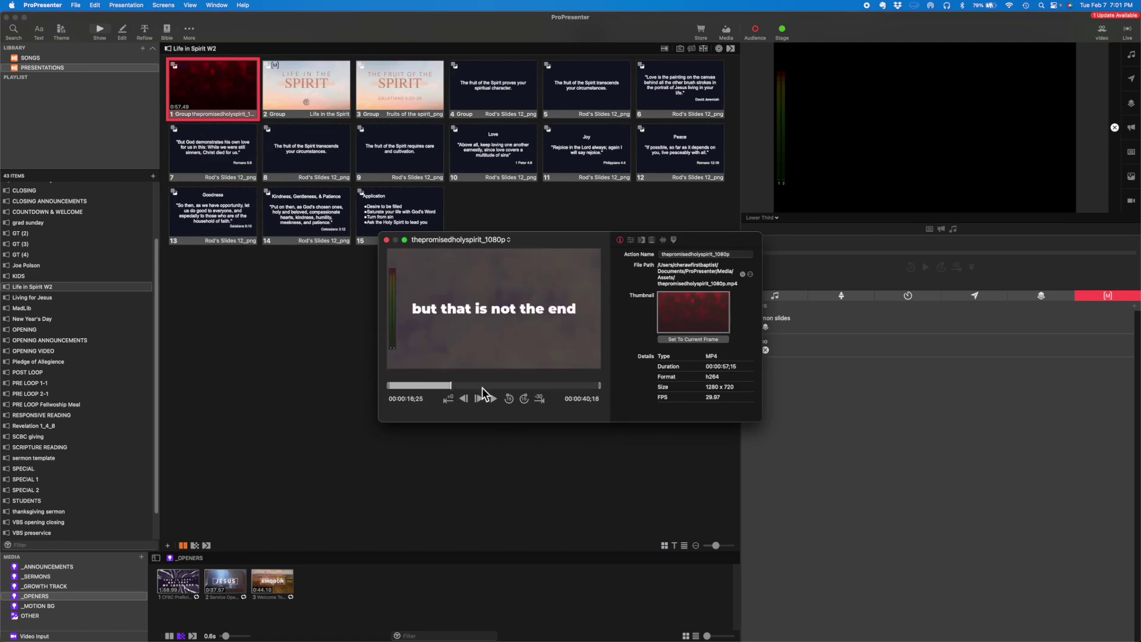
{"action": "left_click_drag", "start_coordinate": [505, 385], "coordinate": [589, 386]}
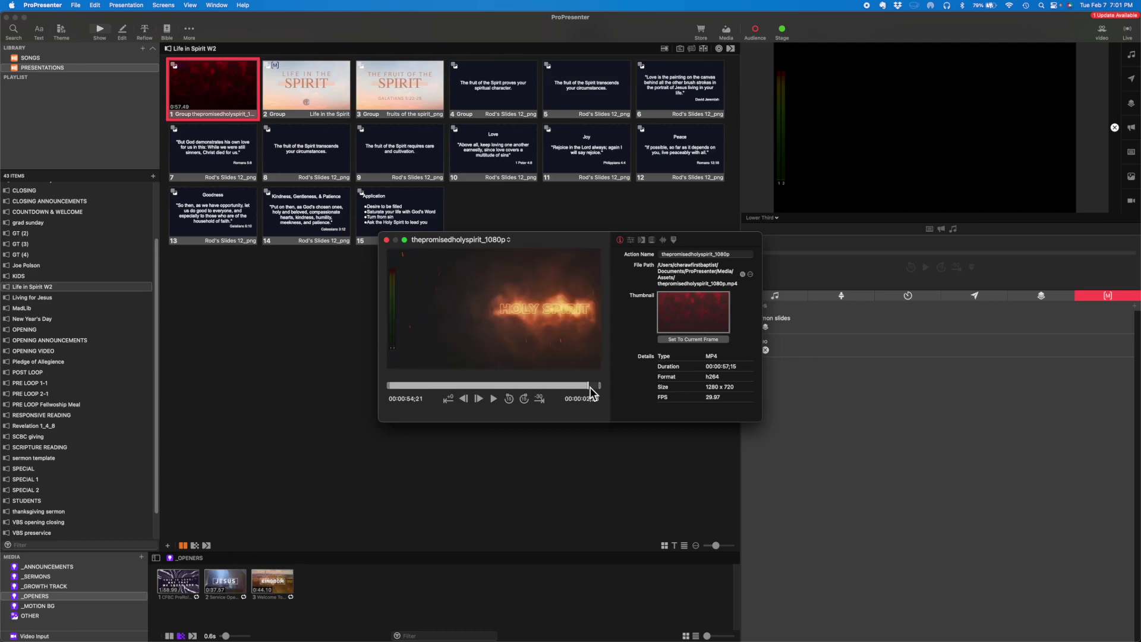
{"action": "left_click", "coordinate": [558, 385]}
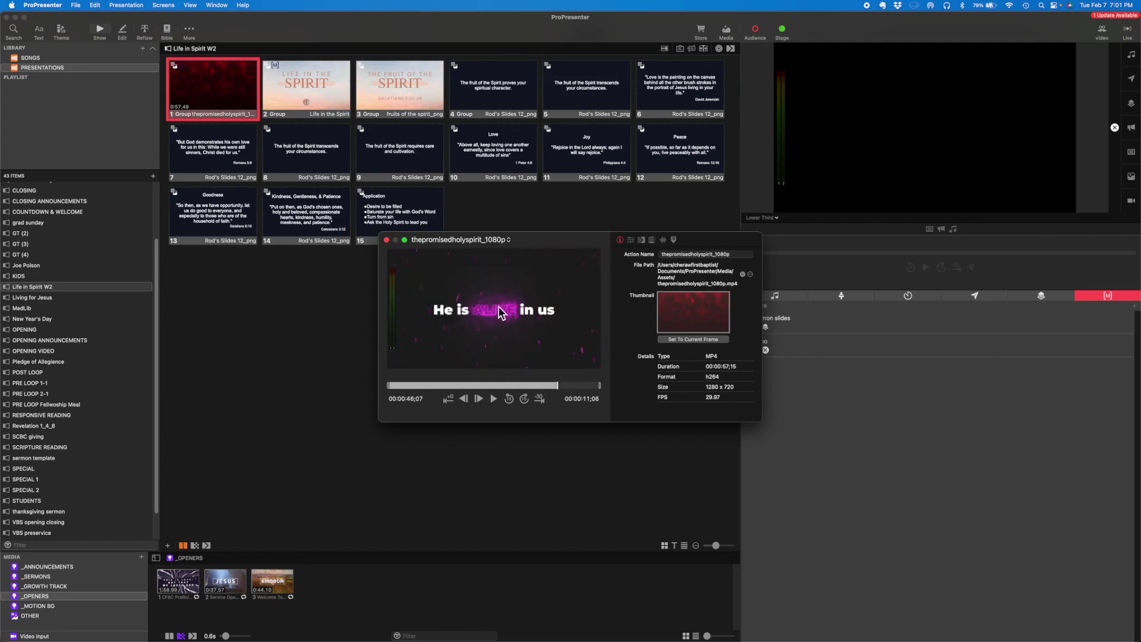
{"action": "left_click", "coordinate": [704, 340]}
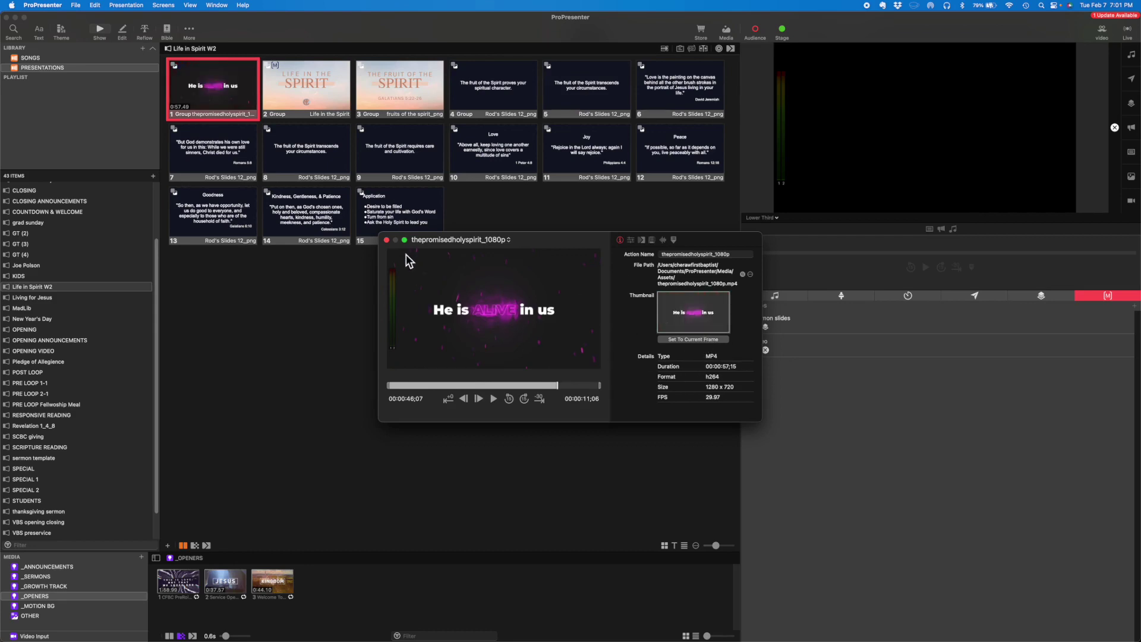
{"action": "left_click", "coordinate": [387, 240]}
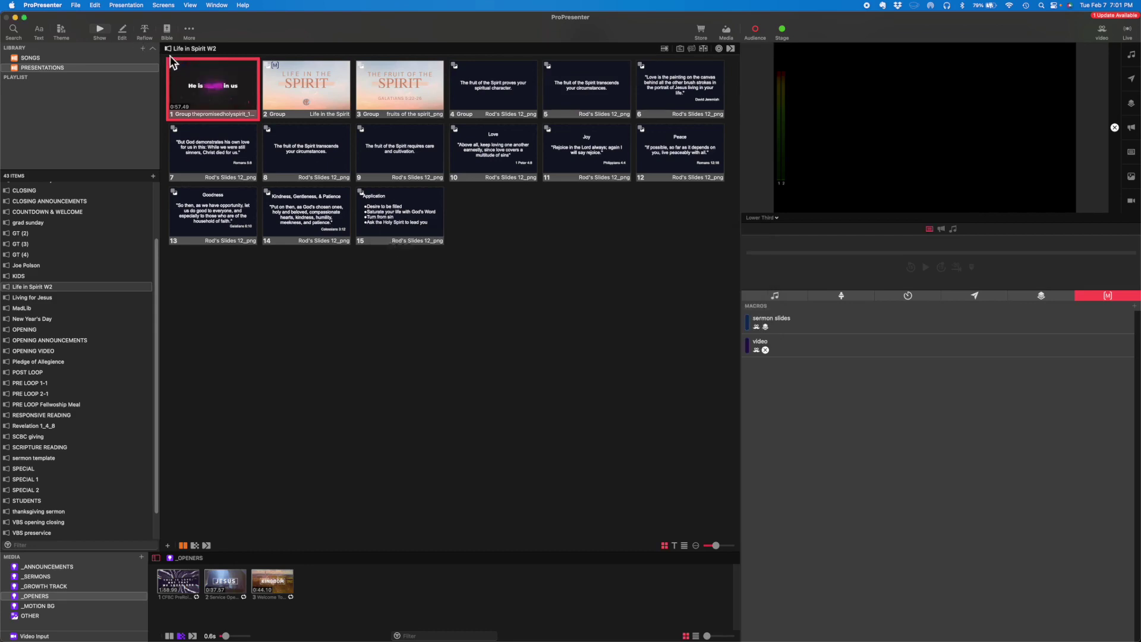
Set the opening slide's video playback to Stop in its inspector, and close the inspector
{"action": "right_click", "coordinate": [193, 96]}
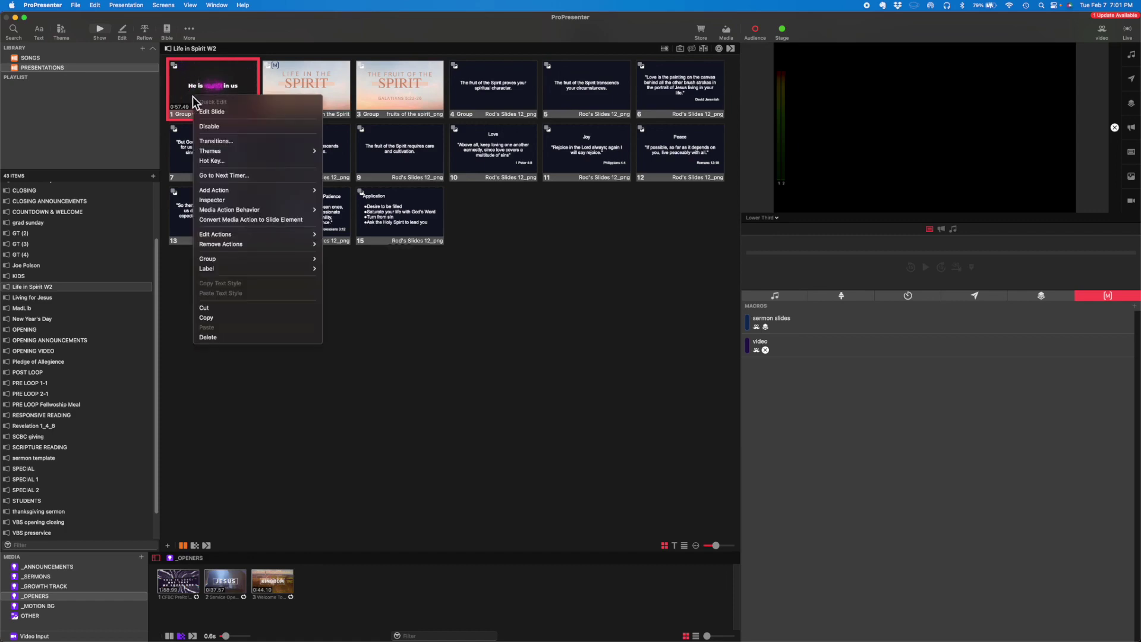
{"action": "left_click", "coordinate": [241, 200]}
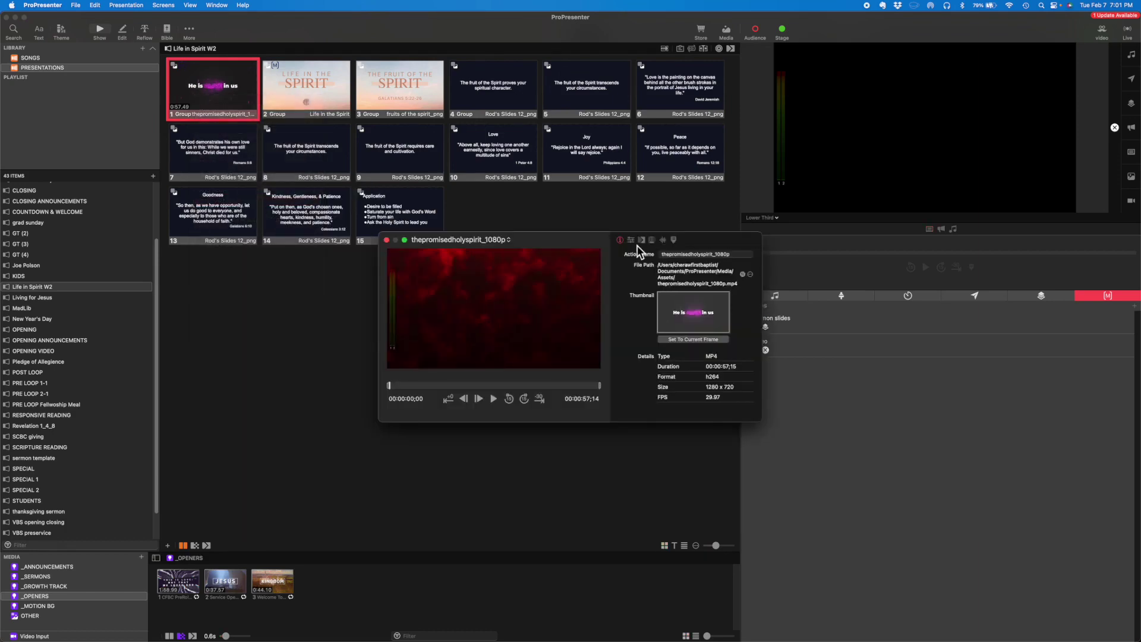
{"action": "left_click", "coordinate": [632, 240]}
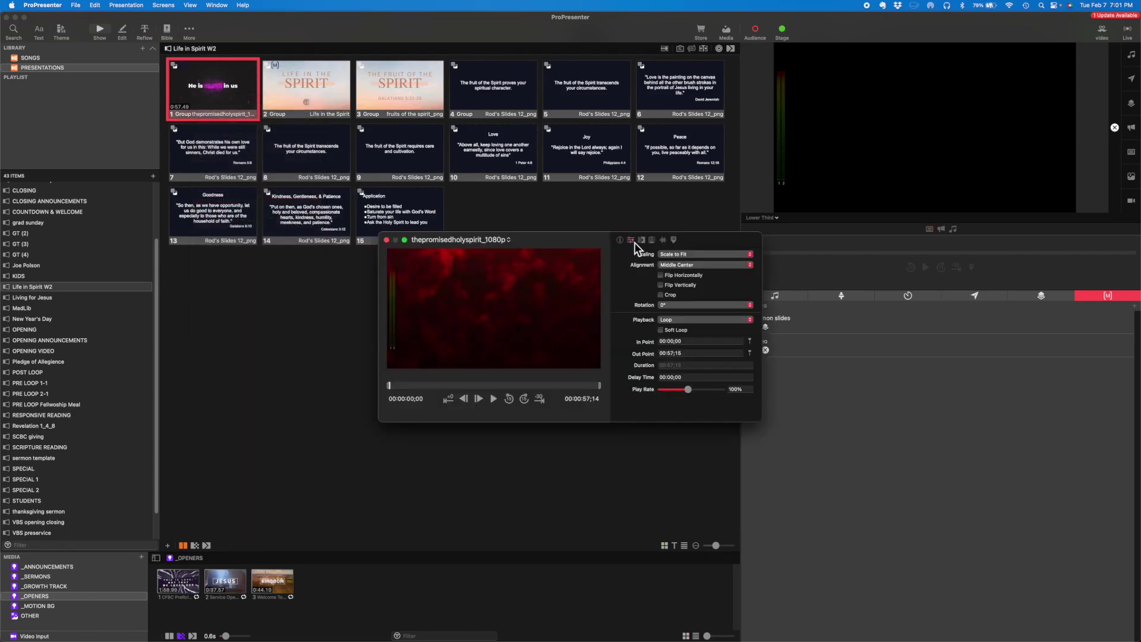
{"action": "left_click", "coordinate": [674, 320]}
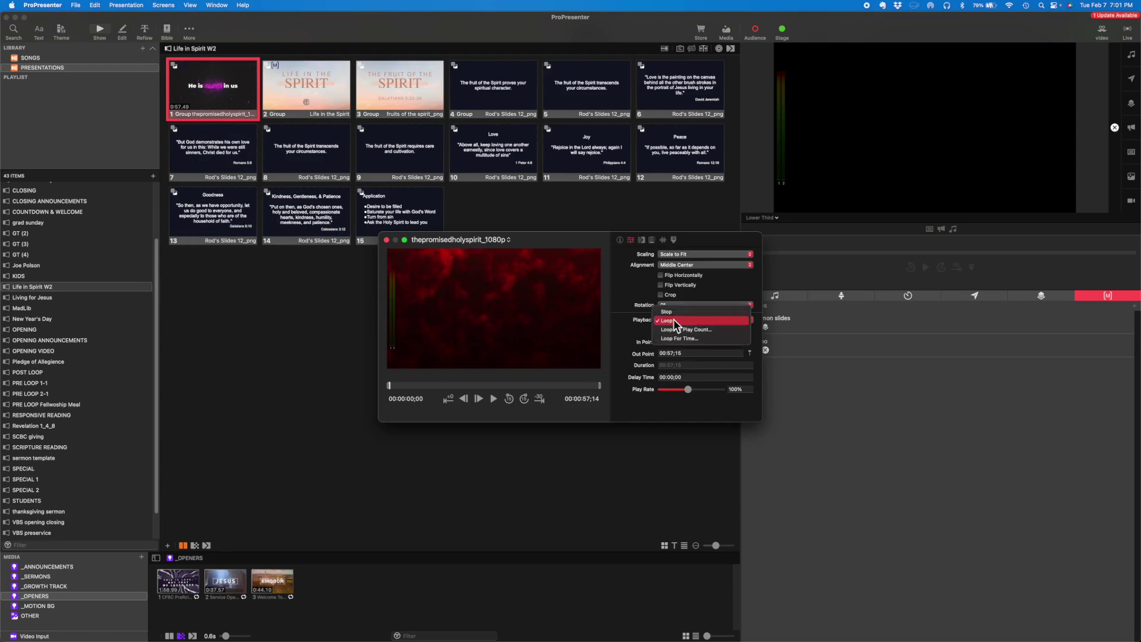
{"action": "left_click", "coordinate": [675, 315]}
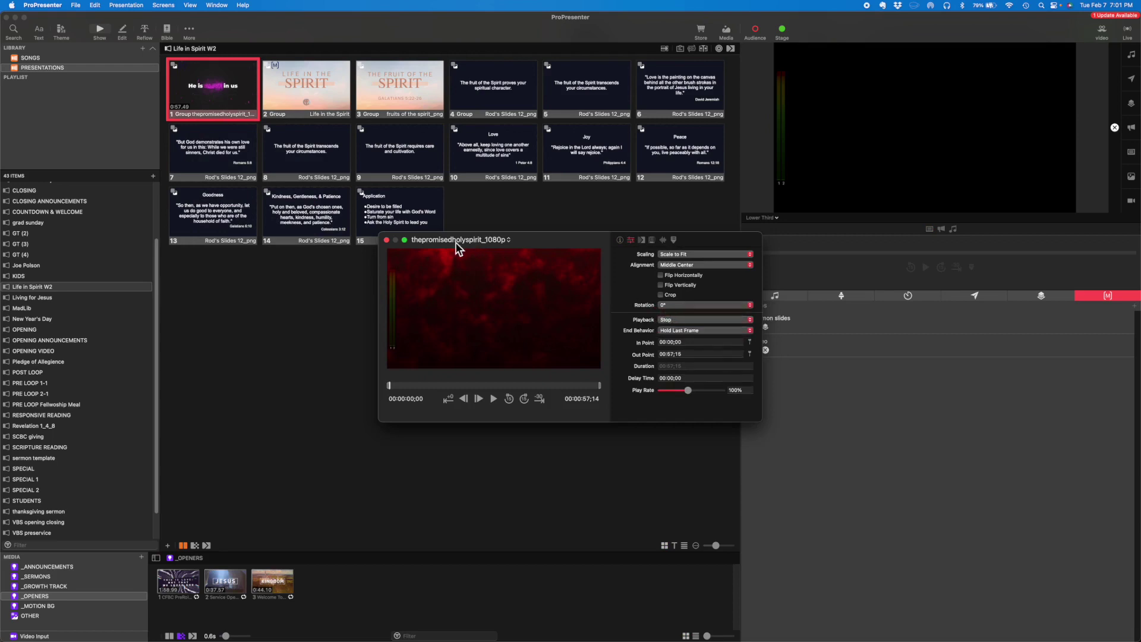
{"action": "left_click", "coordinate": [387, 241]}
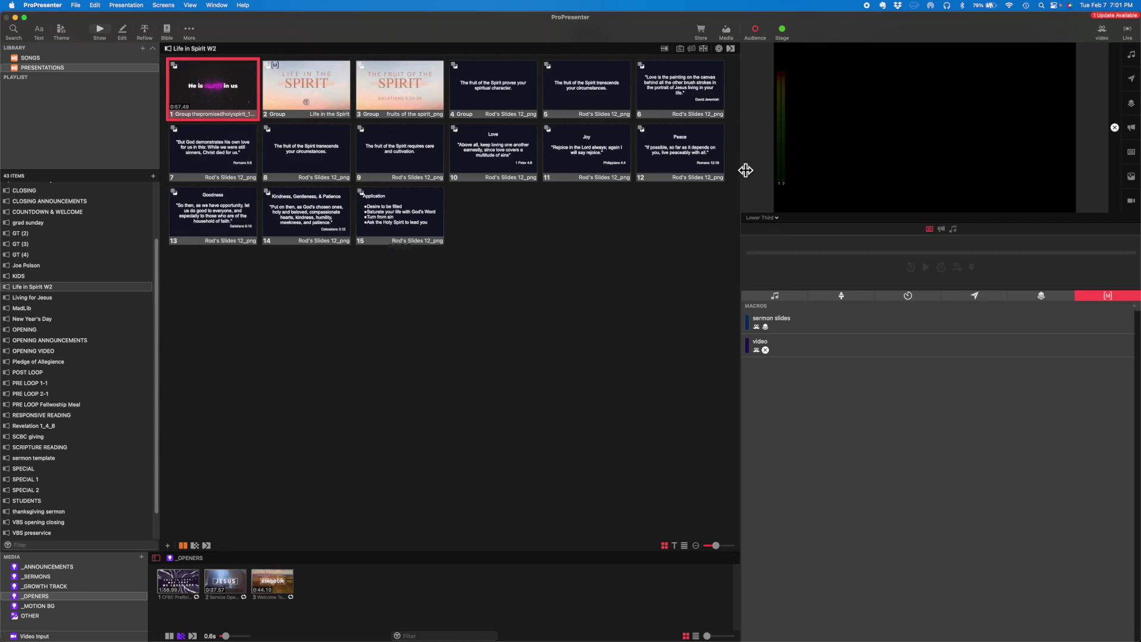